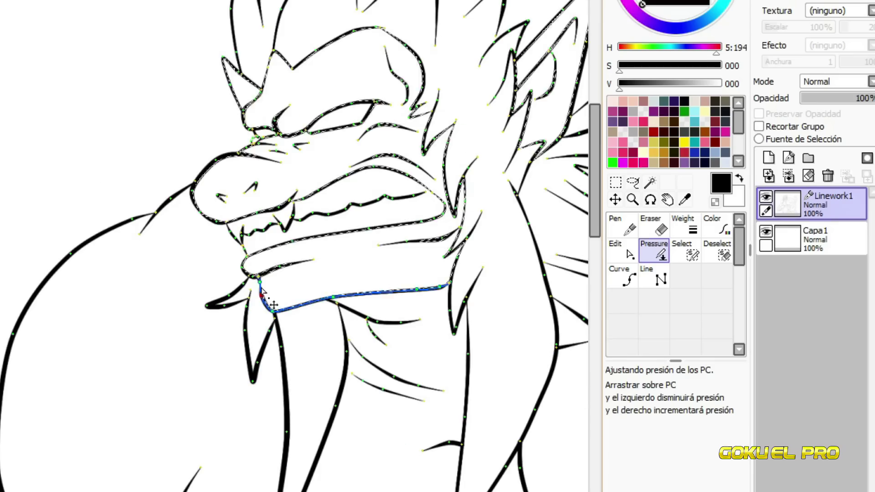
- Fill the selected face area on layer Capa1 with light tan brown
{"action": "left_click", "coordinate": [664, 121]}
{"action": "left_click", "coordinate": [321, 143]}
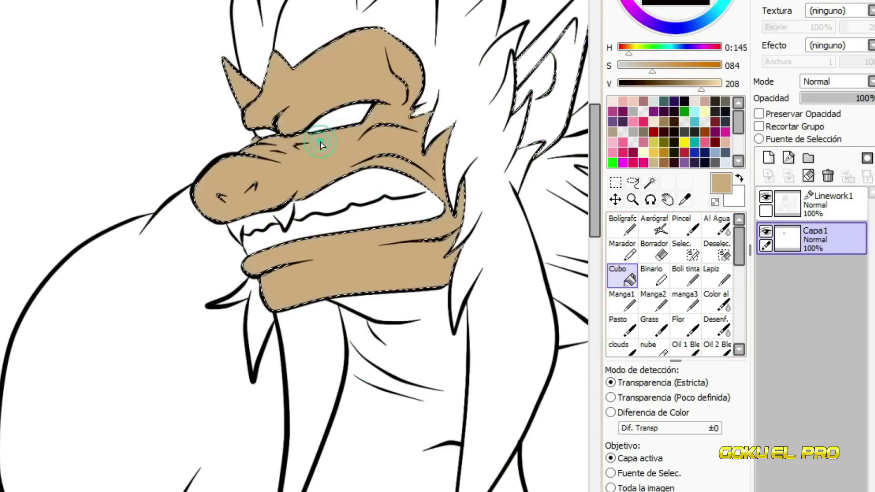
- Shade the brow, snout, cheek and jaw with the Bolígrafo brush in dark brown, adding near-black brown in the deepest folds
{"action": "key", "text": "n"}
{"action": "scroll", "coordinate": [344, 70], "scroll_direction": "up", "scroll_amount": 2}
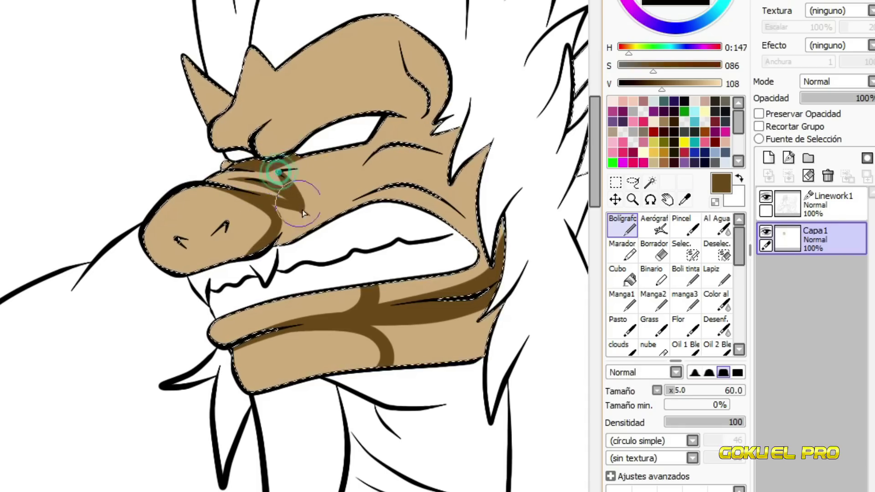
{"action": "left_click_drag", "start_coordinate": [250, 130], "coordinate": [257, 130]}
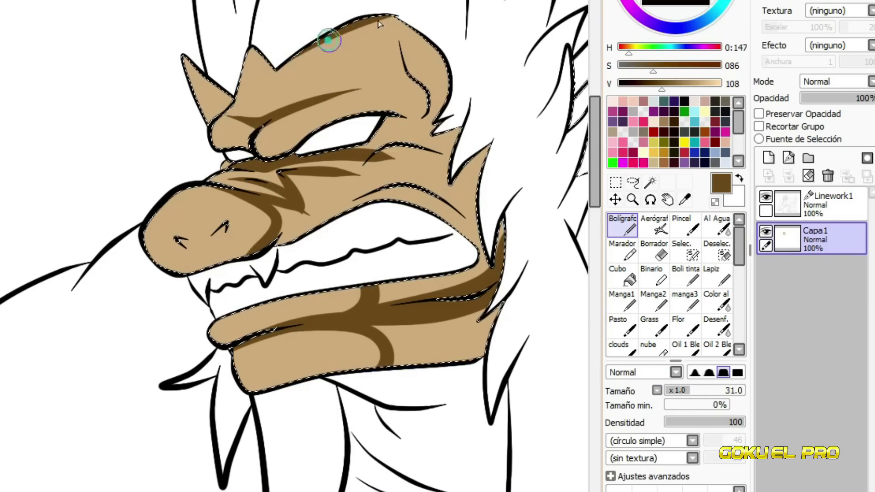
{"action": "left_click", "coordinate": [382, 160], "text": "alt"}
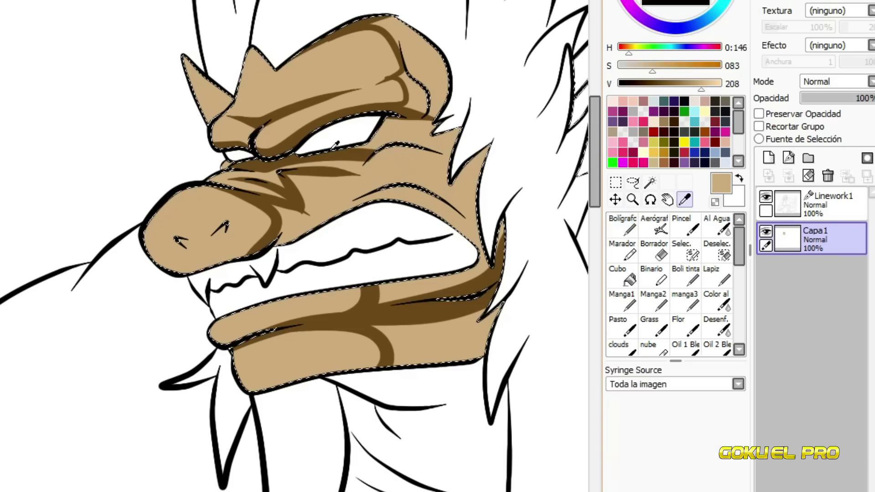
{"action": "mouse_move", "coordinate": [424, 66]}
{"action": "left_mouse_down"}
{"action": "mouse_move", "coordinate": [319, 205]}
{"action": "mouse_move", "coordinate": [410, 59]}
{"action": "mouse_move", "coordinate": [343, 178]}
{"action": "left_mouse_up"}
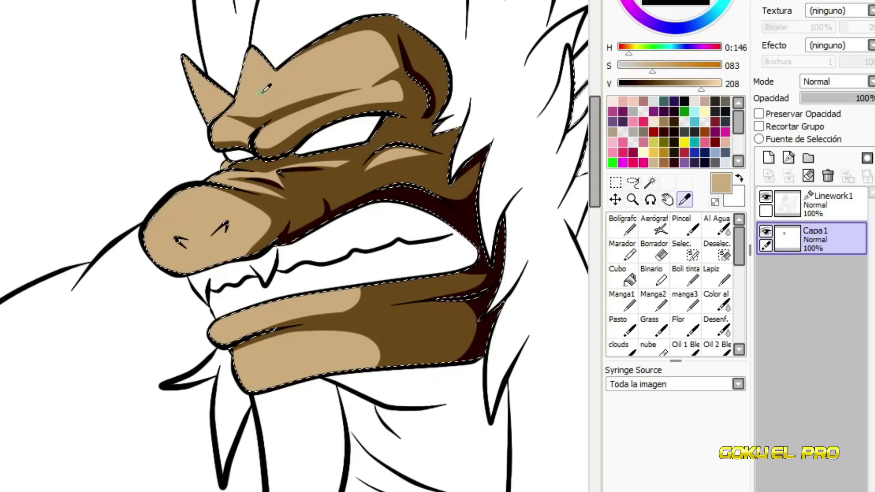
- Reshape the dark brown shadow edge across the lower lip and chin at brush size 31
{"action": "scroll", "coordinate": [279, 173], "scroll_direction": "right", "scroll_amount": 5}
{"action": "left_click", "coordinate": [70, 349], "text": "alt"}
{"action": "left_click", "coordinate": [196, 333], "text": "alt"}
{"action": "left_click_drag", "start_coordinate": [137, 332], "coordinate": [72, 326]}
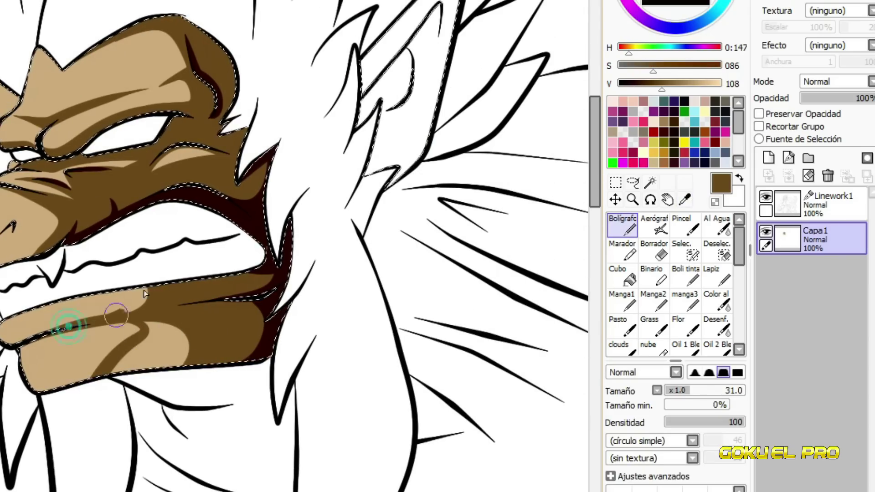
{"action": "left_click_drag", "start_coordinate": [109, 360], "coordinate": [170, 345]}
{"action": "left_click", "coordinate": [78, 318], "text": "alt"}
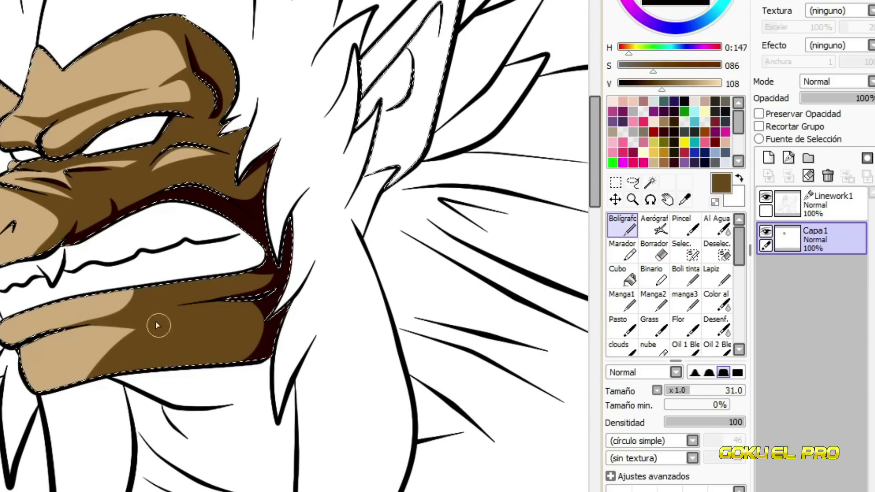
- Colour the selected ear in light tan, then shade its inside in dark brown and near-black brown
{"action": "left_click", "coordinate": [629, 276]}
{"action": "left_click", "coordinate": [401, 114]}
{"action": "left_click", "coordinate": [622, 223]}
{"action": "left_click", "coordinate": [195, 332], "text": "alt"}
{"action": "mouse_move", "coordinate": [405, 39]}
{"action": "left_mouse_down"}
{"action": "mouse_move", "coordinate": [421, 25]}
{"action": "mouse_move", "coordinate": [410, 68]}
{"action": "mouse_move", "coordinate": [392, 91]}
{"action": "mouse_move", "coordinate": [401, 96]}
{"action": "left_mouse_up"}
{"action": "left_click", "coordinate": [421, 25]}
{"action": "left_click", "coordinate": [240, 203], "text": "alt"}
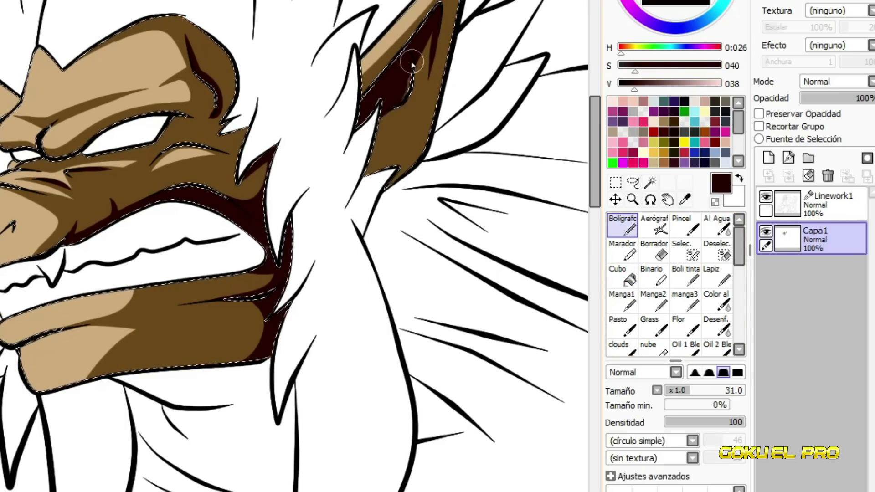
- Shade the edges of the pointed tuft beside the brow in the face's dark brown
{"action": "left_click", "coordinate": [247, 345], "text": "alt"}
{"action": "scroll", "coordinate": [247, 344], "scroll_direction": "up", "scroll_amount": 2}
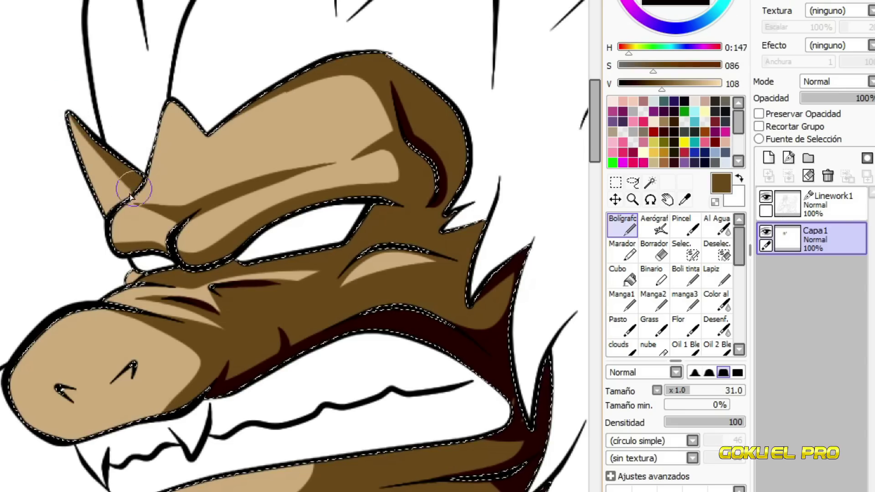
{"action": "left_click", "coordinate": [282, 340], "text": "alt"}
{"action": "left_click_drag", "start_coordinate": [73, 119], "coordinate": [111, 179]}
- Paint pale cream highlights along the brow, snout, cheek fold, lower lip and chin
{"action": "left_click", "coordinate": [169, 97], "text": "alt"}
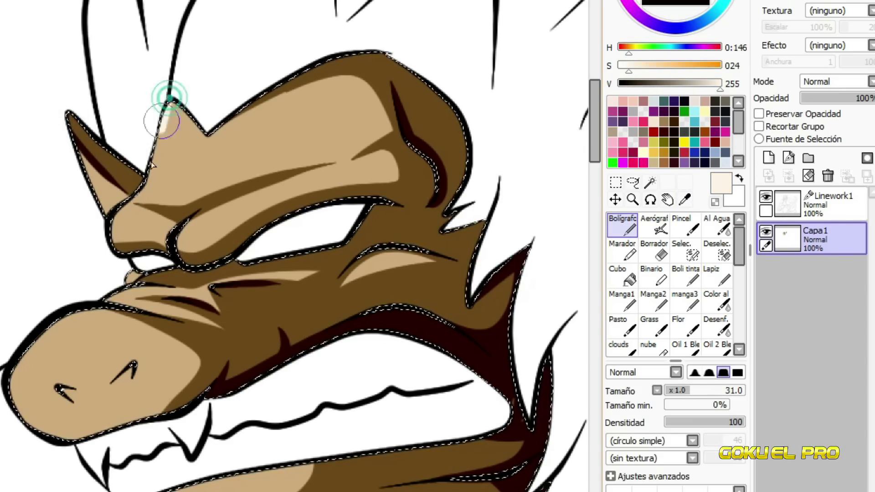
{"action": "left_click_drag", "start_coordinate": [187, 218], "coordinate": [285, 180]}
{"action": "scroll", "coordinate": [90, 195], "scroll_direction": "down", "scroll_amount": 3}
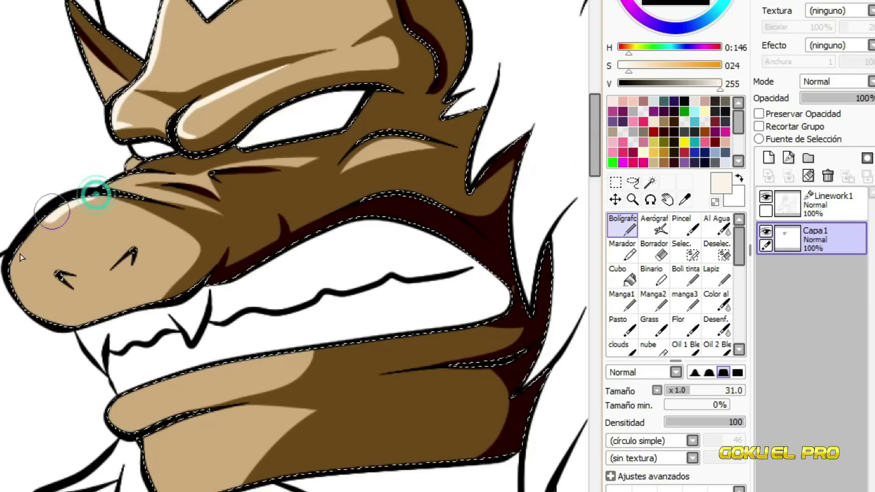
{"action": "left_click_drag", "start_coordinate": [358, 161], "coordinate": [412, 142]}
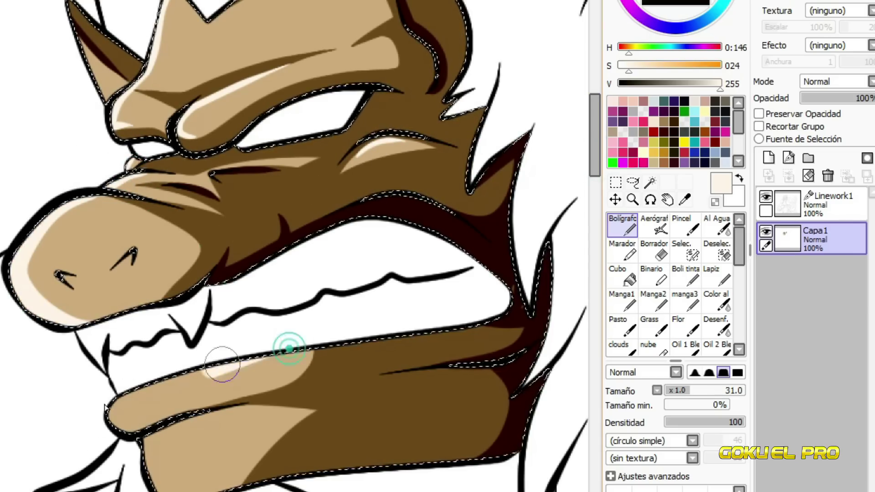
{"action": "left_click_drag", "start_coordinate": [114, 421], "coordinate": [186, 411]}
- Deepen the snout crease, cheek and mouth corner shadows with near-black brown
{"action": "left_click", "coordinate": [422, 51], "text": "alt"}
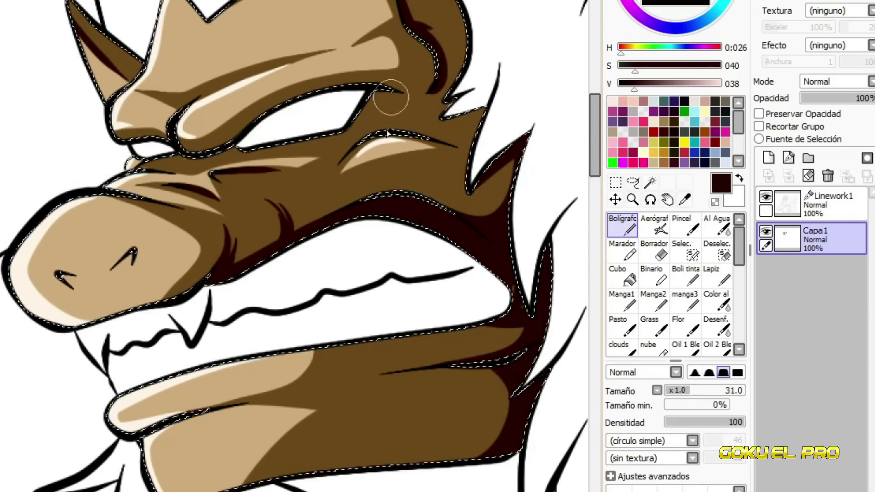
{"action": "left_click_drag", "start_coordinate": [495, 355], "coordinate": [501, 349]}
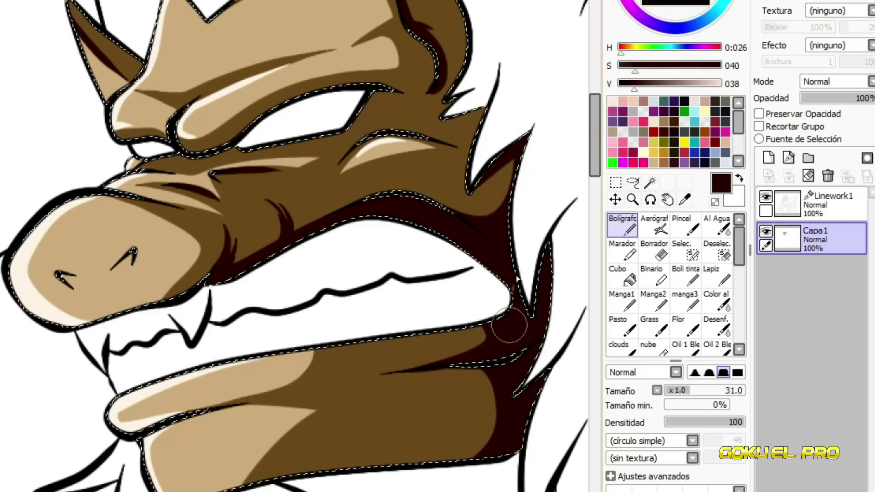
{"action": "left_click", "coordinate": [418, 366], "text": "alt"}
{"action": "left_click", "coordinate": [471, 365], "text": "alt"}
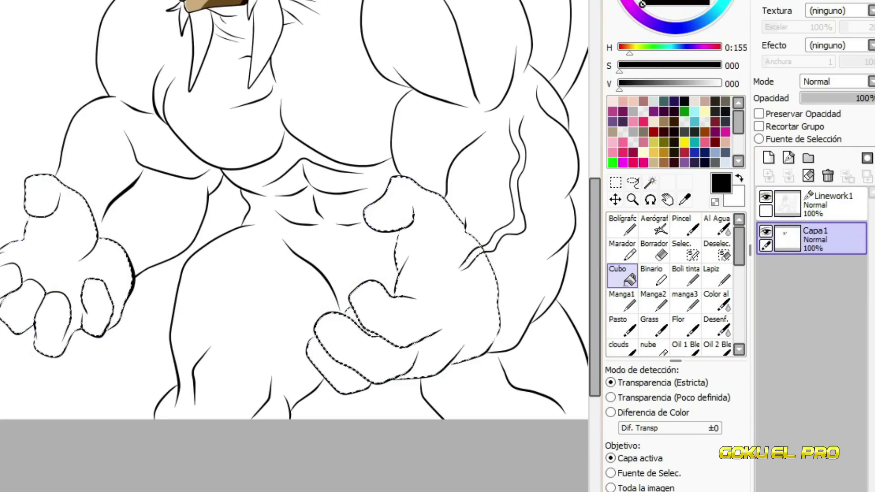
- Fill both selected hands on layer Capa1 with the face's light tan
{"action": "left_click", "coordinate": [226, 7], "text": "alt"}
{"action": "left_click", "coordinate": [47, 279]}
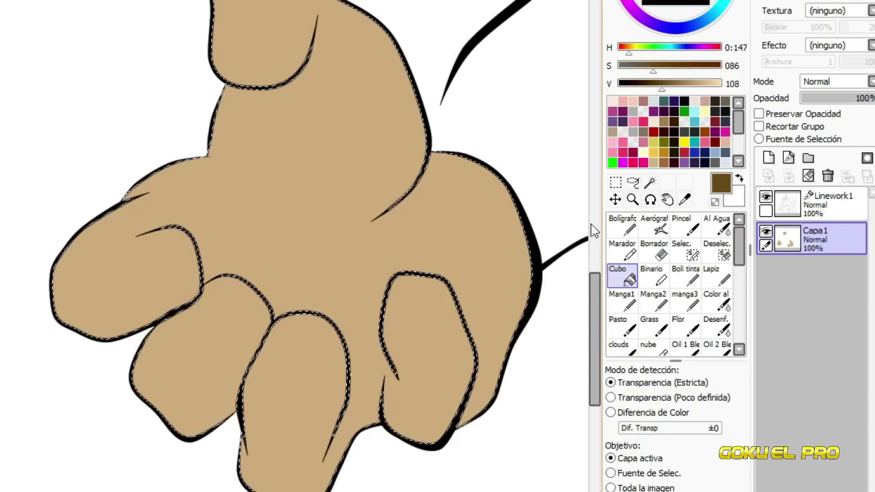
- Outline the shadow areas on the open hand's thumb, palm and fingers at brush size 66 and fill them with dark brown
{"action": "left_click", "coordinate": [623, 225]}
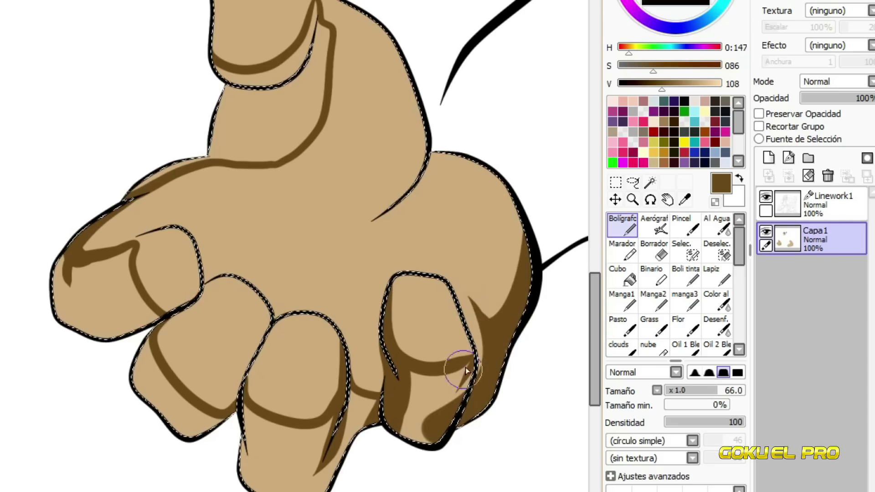
{"action": "left_click", "coordinate": [618, 273]}
{"action": "left_click", "coordinate": [355, 407]}
- Paint dark brown crease lines and tapered shadow strokes across the open hand's palm and finger bases
{"action": "left_click", "coordinate": [622, 226]}
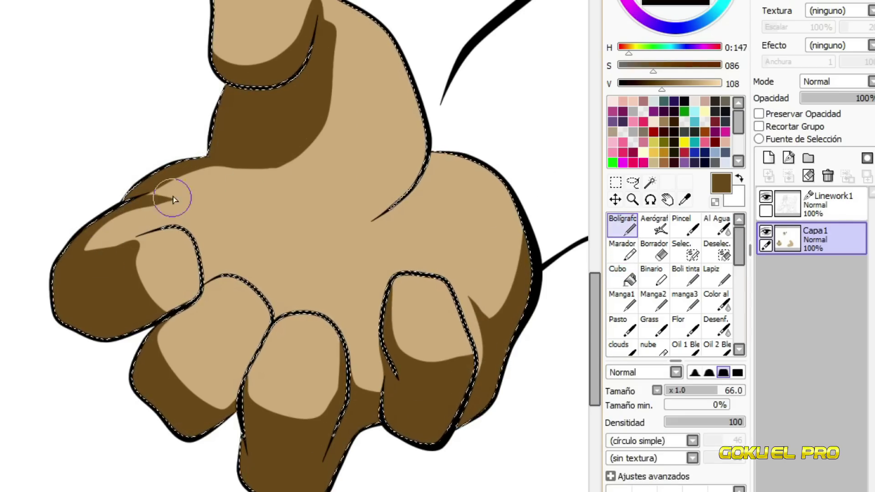
{"action": "left_click_drag", "start_coordinate": [109, 246], "coordinate": [133, 230]}
{"action": "left_click", "coordinate": [148, 196], "text": "alt"}
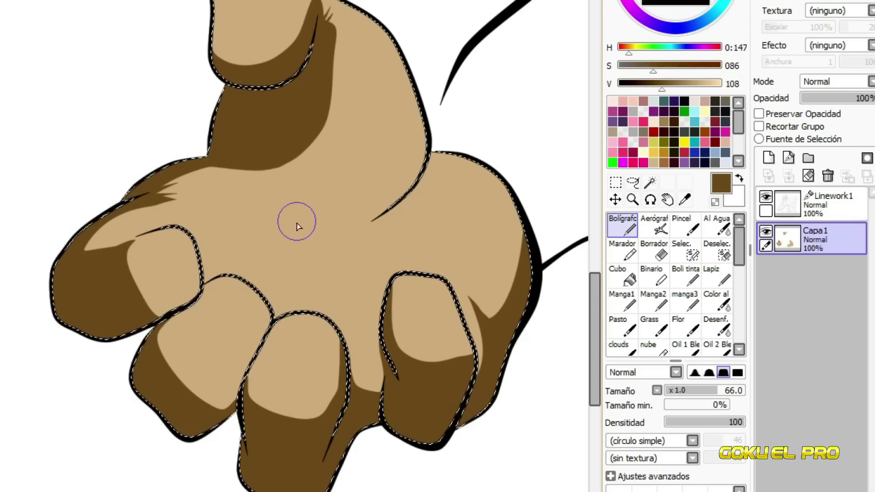
{"action": "mouse_move", "coordinate": [271, 206]}
{"action": "left_mouse_down"}
{"action": "mouse_move", "coordinate": [418, 195]}
{"action": "mouse_move", "coordinate": [454, 164]}
{"action": "left_mouse_up"}
{"action": "left_click_drag", "start_coordinate": [294, 278], "coordinate": [276, 310]}
{"action": "left_click_drag", "start_coordinate": [351, 287], "coordinate": [354, 318]}
{"action": "left_click_drag", "start_coordinate": [351, 351], "coordinate": [382, 353]}
{"action": "left_click_drag", "start_coordinate": [195, 246], "coordinate": [257, 219]}
{"action": "left_click_drag", "start_coordinate": [287, 228], "coordinate": [262, 208]}
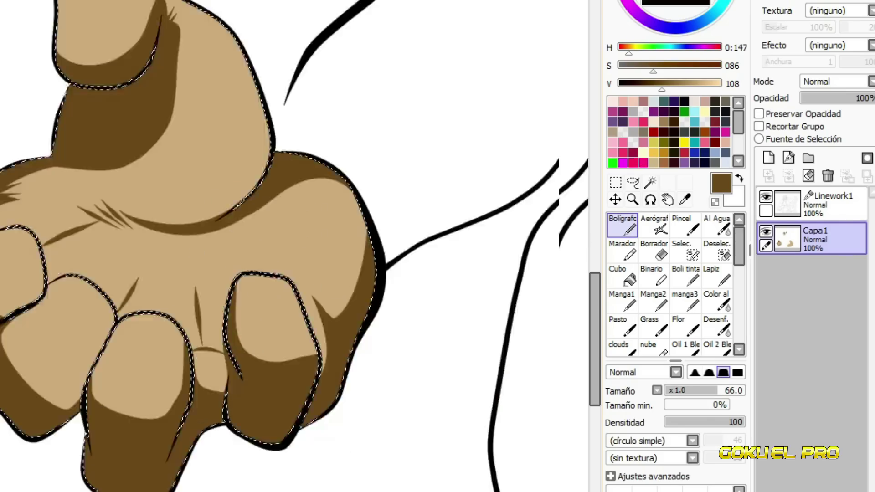
- Outline the shadow boundaries on the curled hand's thumb, palm and fingers in dark brown
{"action": "scroll", "coordinate": [246, 203], "scroll_direction": "up", "scroll_amount": 5}
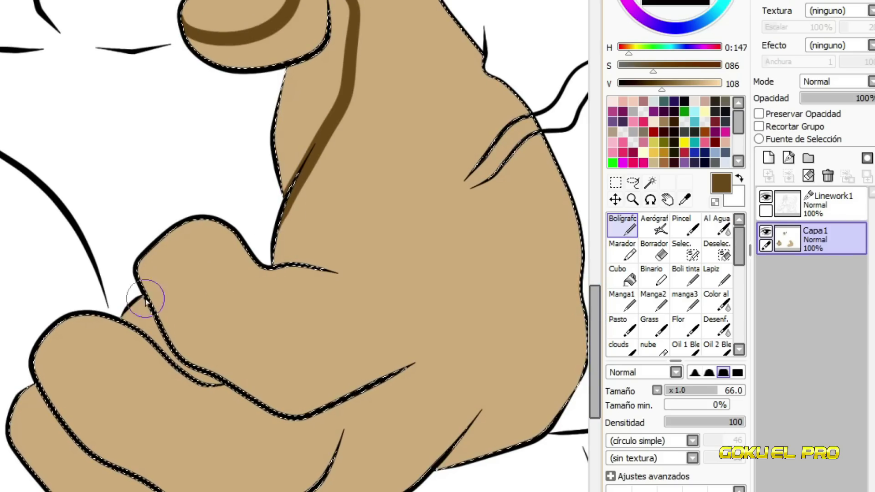
{"action": "left_click_drag", "start_coordinate": [413, 287], "coordinate": [574, 209]}
{"action": "left_click_drag", "start_coordinate": [96, 451], "coordinate": [328, 438]}
{"action": "left_click_drag", "start_coordinate": [146, 321], "coordinate": [157, 340]}
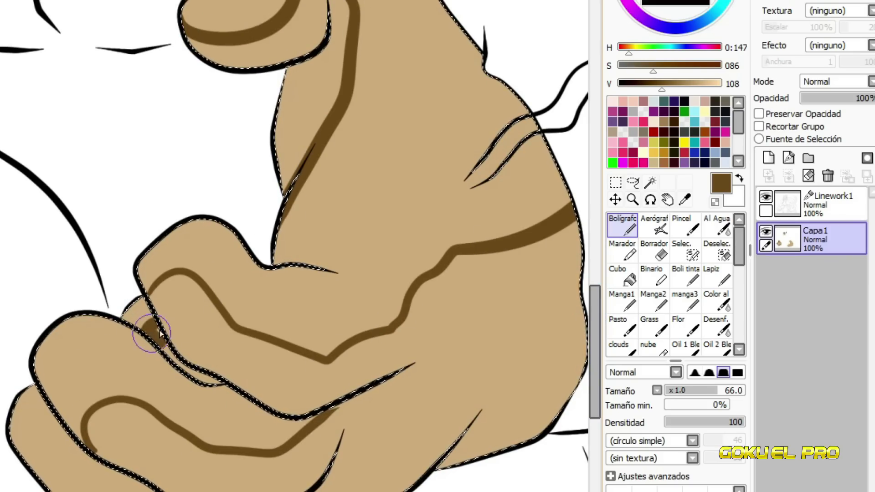
{"action": "left_click_drag", "start_coordinate": [50, 489], "coordinate": [92, 448]}
{"action": "left_click_drag", "start_coordinate": [151, 296], "coordinate": [200, 365]}
- Fill the outlined shadow areas of the curled hand with dark brown
{"action": "key", "text": "g"}
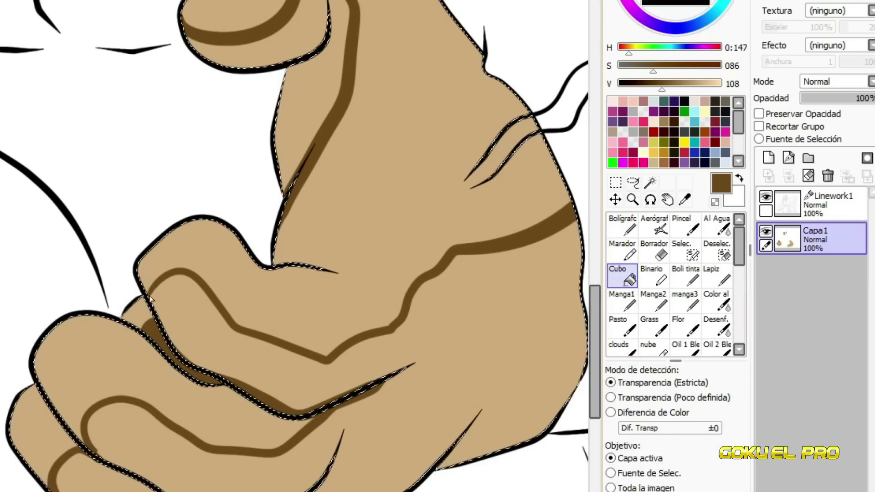
{"action": "left_click", "coordinate": [535, 322]}
{"action": "left_click", "coordinate": [296, 70]}
- Shade the curled hand's wrist veins and thumb-base crease in dark brown and smooth the wrist shadow edge
{"action": "key", "text": "n"}
{"action": "mouse_move", "coordinate": [488, 179]}
{"action": "left_mouse_down"}
{"action": "mouse_move", "coordinate": [495, 137]}
{"action": "mouse_move", "coordinate": [519, 112]}
{"action": "left_mouse_up"}
{"action": "left_click_drag", "start_coordinate": [502, 150], "coordinate": [546, 114]}
{"action": "left_click_drag", "start_coordinate": [564, 191], "coordinate": [485, 231]}
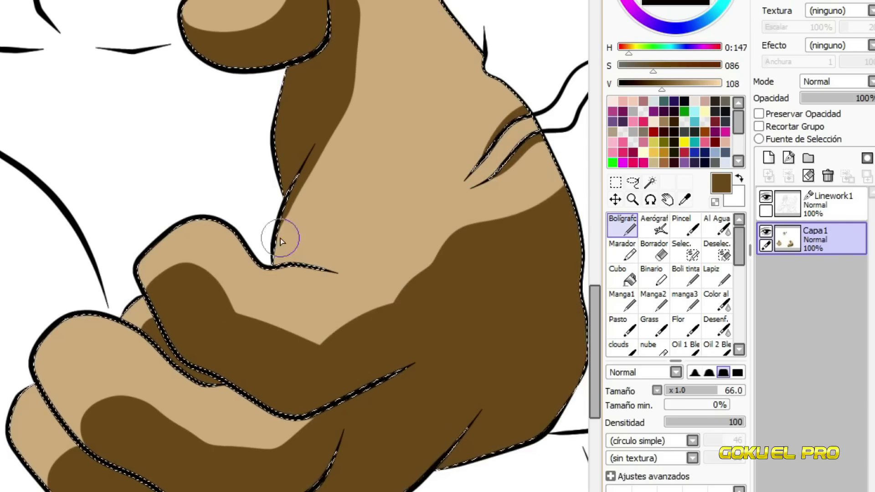
{"action": "left_click_drag", "start_coordinate": [337, 271], "coordinate": [284, 264]}
{"action": "mouse_move", "coordinate": [291, 191]}
{"action": "left_mouse_down"}
{"action": "mouse_move", "coordinate": [284, 244]}
{"action": "mouse_move", "coordinate": [301, 264]}
{"action": "left_mouse_up"}
{"action": "left_click", "coordinate": [289, 250], "text": "alt"}
- Add short dark brown crease and hatch strokes along the shadow edges of both hands
{"action": "left_click", "coordinate": [224, 437], "text": "alt"}
{"action": "left_click_drag", "start_coordinate": [207, 444], "coordinate": [202, 418]}
{"action": "left_click_drag", "start_coordinate": [275, 447], "coordinate": [271, 420]}
{"action": "left_click_drag", "start_coordinate": [392, 303], "coordinate": [374, 285]}
{"action": "left_click_drag", "start_coordinate": [322, 341], "coordinate": [316, 322]}
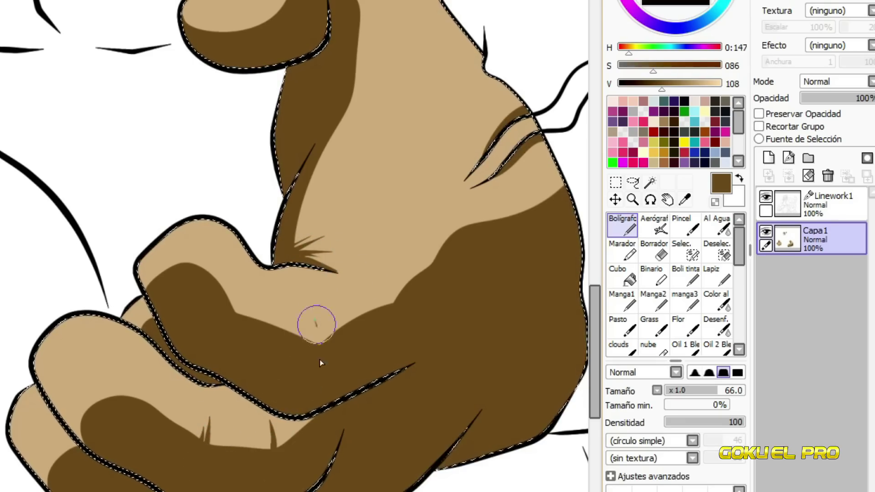
{"action": "scroll", "coordinate": [245, 311], "scroll_direction": "down", "scroll_amount": 5}
{"action": "scroll", "coordinate": [154, 231], "scroll_direction": "up", "scroll_amount": 5}
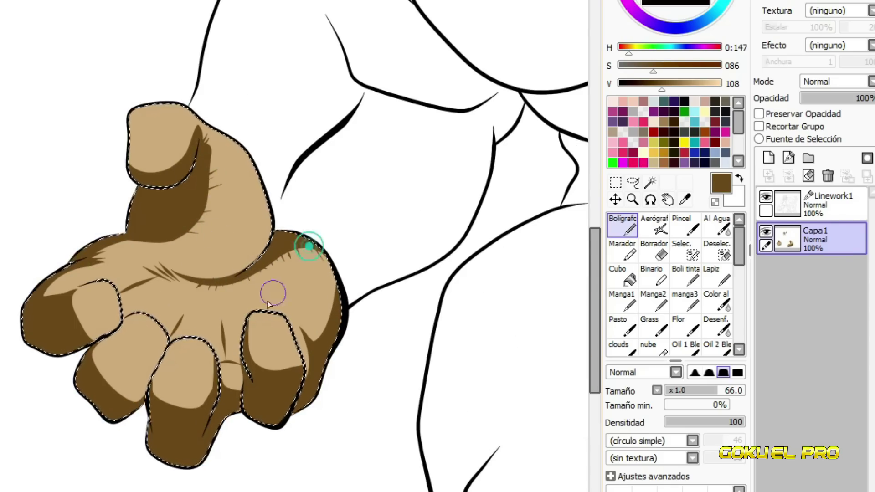
- Paint near-black brown shadows with hatched edges under the open hand's thumb and along its fingertips
{"action": "scroll", "coordinate": [269, 304], "scroll_direction": "down", "scroll_amount": 5}
{"action": "left_click", "coordinate": [190, 280], "text": "alt"}
{"action": "scroll", "coordinate": [455, 296], "scroll_direction": "up", "scroll_amount": 5}
{"action": "mouse_move", "coordinate": [326, 64]}
{"action": "left_mouse_down"}
{"action": "mouse_move", "coordinate": [272, 92]}
{"action": "mouse_move", "coordinate": [278, 102]}
{"action": "left_mouse_up"}
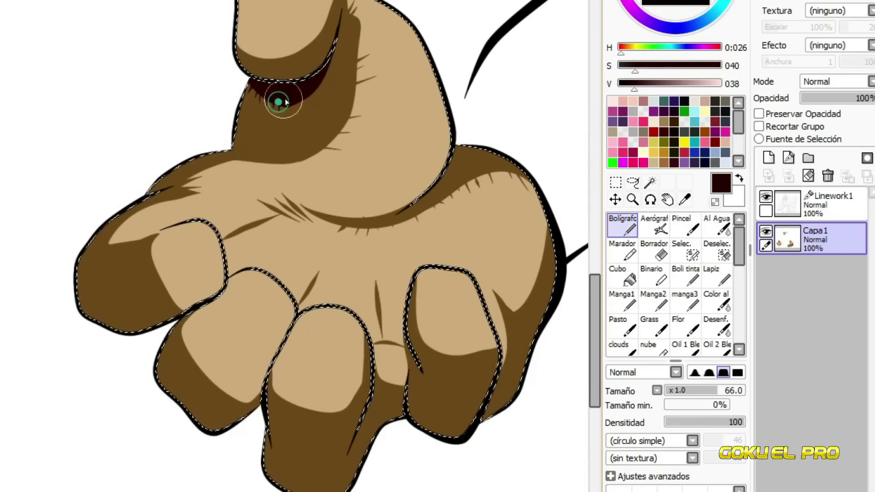
{"action": "mouse_move", "coordinate": [88, 279]}
{"action": "left_mouse_down"}
{"action": "mouse_move", "coordinate": [133, 343]}
{"action": "mouse_move", "coordinate": [97, 254]}
{"action": "left_mouse_up"}
{"action": "mouse_move", "coordinate": [174, 327]}
{"action": "left_mouse_down"}
{"action": "mouse_move", "coordinate": [217, 433]}
{"action": "mouse_move", "coordinate": [264, 402]}
{"action": "mouse_move", "coordinate": [280, 418]}
{"action": "mouse_move", "coordinate": [389, 407]}
{"action": "mouse_move", "coordinate": [374, 414]}
{"action": "mouse_move", "coordinate": [369, 446]}
{"action": "mouse_move", "coordinate": [429, 432]}
{"action": "mouse_move", "coordinate": [407, 388]}
{"action": "mouse_move", "coordinate": [489, 422]}
{"action": "mouse_move", "coordinate": [413, 413]}
{"action": "mouse_move", "coordinate": [494, 381]}
{"action": "left_mouse_up"}
{"action": "key", "text": "alt"}
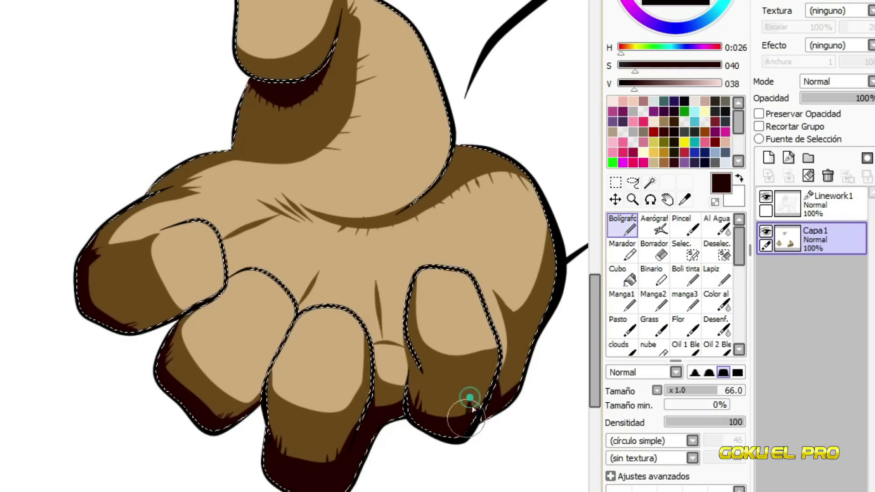
- Paint near-black brown shadows on the curled hand's lower palm, wrist, thumb side and fingers
{"action": "left_click", "coordinate": [494, 279], "text": "alt"}
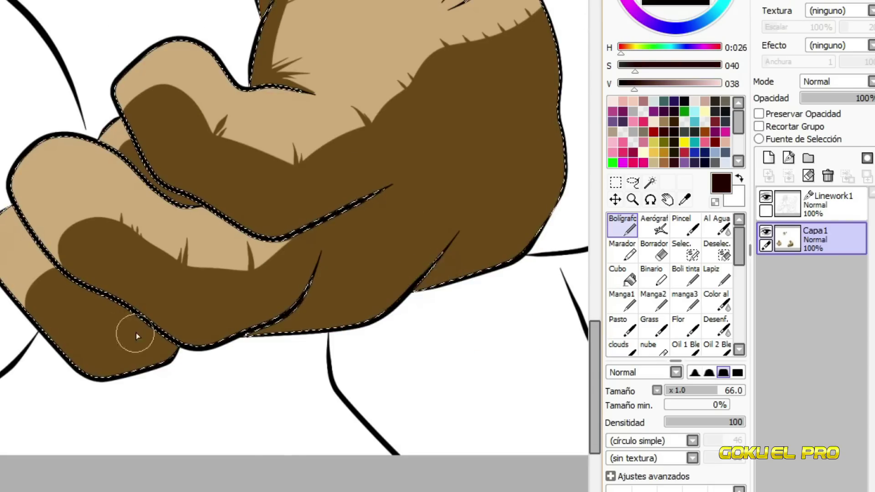
{"action": "mouse_move", "coordinate": [136, 336]}
{"action": "left_mouse_down"}
{"action": "mouse_move", "coordinate": [135, 314]}
{"action": "mouse_move", "coordinate": [214, 333]}
{"action": "mouse_move", "coordinate": [362, 172]}
{"action": "mouse_move", "coordinate": [384, 160]}
{"action": "mouse_move", "coordinate": [297, 278]}
{"action": "left_mouse_up"}
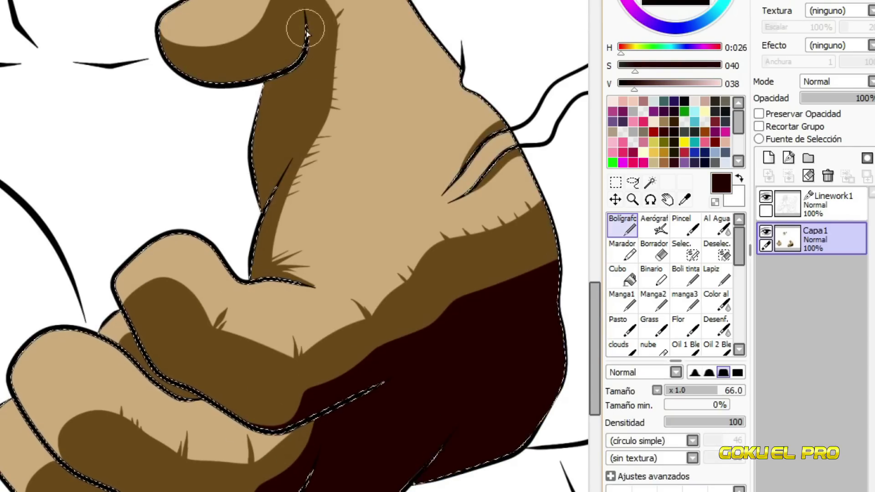
{"action": "left_click_drag", "start_coordinate": [306, 28], "coordinate": [301, 66]}
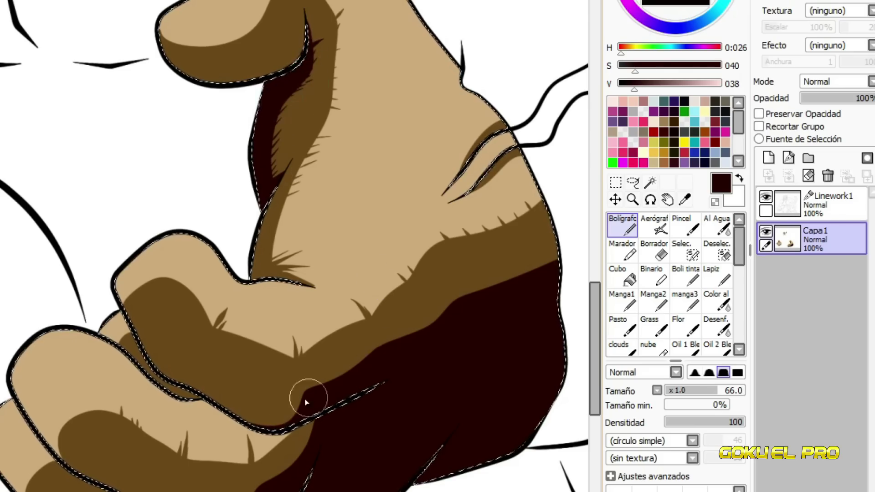
{"action": "left_click_drag", "start_coordinate": [255, 479], "coordinate": [262, 491]}
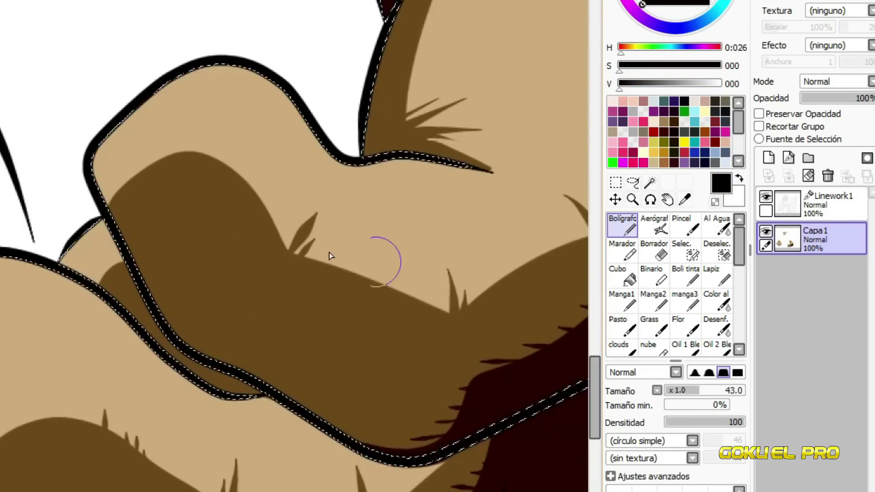
- Draw the fingernail outlines and small crease lines on the fingers in black at brush size 43
{"action": "left_click_drag", "start_coordinate": [118, 234], "coordinate": [235, 358]}
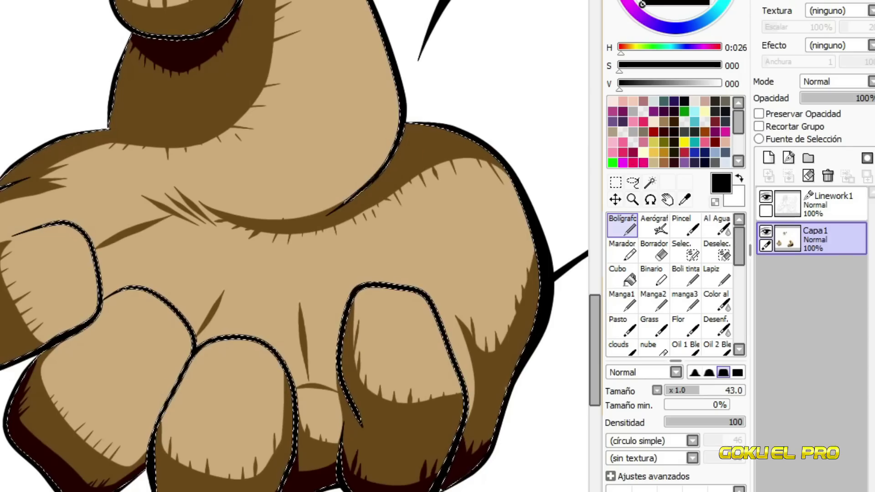
{"action": "mouse_move", "coordinate": [55, 227]}
{"action": "left_mouse_down"}
{"action": "mouse_move", "coordinate": [114, 315]}
{"action": "mouse_move", "coordinate": [180, 348]}
{"action": "mouse_move", "coordinate": [238, 439]}
{"action": "mouse_move", "coordinate": [400, 372]}
{"action": "mouse_move", "coordinate": [433, 336]}
{"action": "mouse_move", "coordinate": [101, 250]}
{"action": "mouse_move", "coordinate": [182, 299]}
{"action": "mouse_move", "coordinate": [179, 172]}
{"action": "left_mouse_up"}
- Add a new layer and paint pale cream highlights (saturation 26, value 255) on the open hand's thumb, palm, fingers and nails
{"action": "left_click", "coordinate": [768, 157]}
{"action": "left_click_drag", "start_coordinate": [701, 83], "coordinate": [709, 84]}
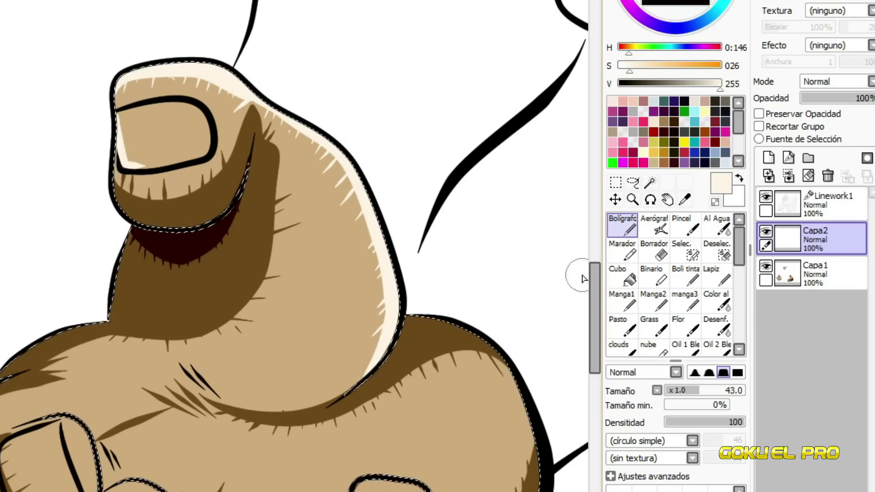
{"action": "scroll", "coordinate": [582, 279], "scroll_direction": "down", "scroll_amount": 5}
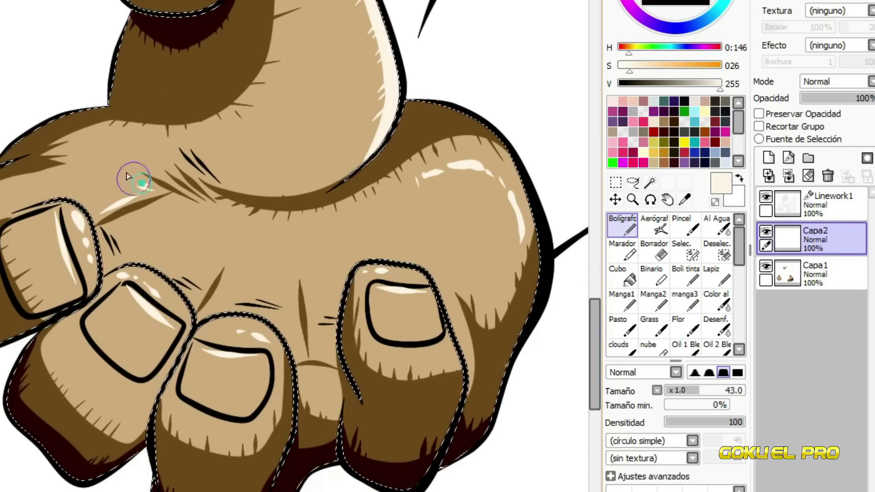
- Paint pale cream highlights on the curled hand's thumb, fingers, nails, palm and wrist crease
{"action": "scroll", "coordinate": [219, 228], "scroll_direction": "up", "scroll_amount": 5}
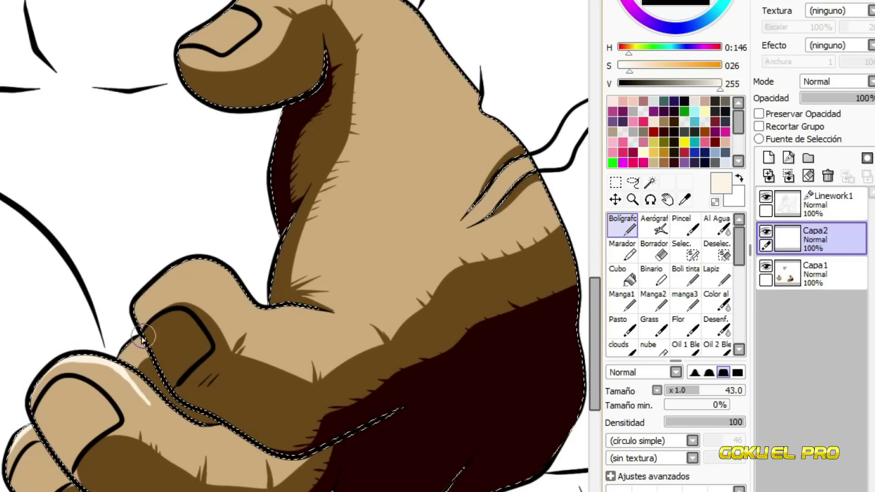
{"action": "left_click_drag", "start_coordinate": [271, 314], "coordinate": [312, 318]}
{"action": "scroll", "coordinate": [219, 205], "scroll_direction": "up", "scroll_amount": 2}
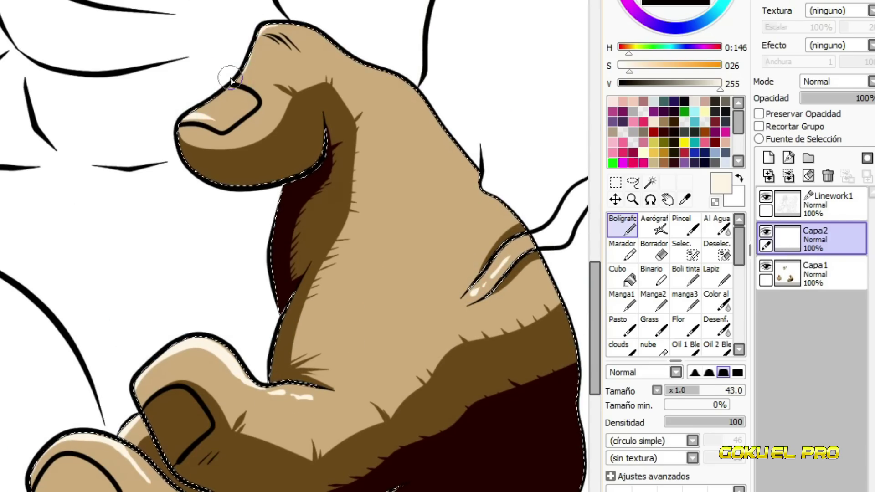
{"action": "scroll", "coordinate": [172, 343], "scroll_direction": "down", "scroll_amount": 3}
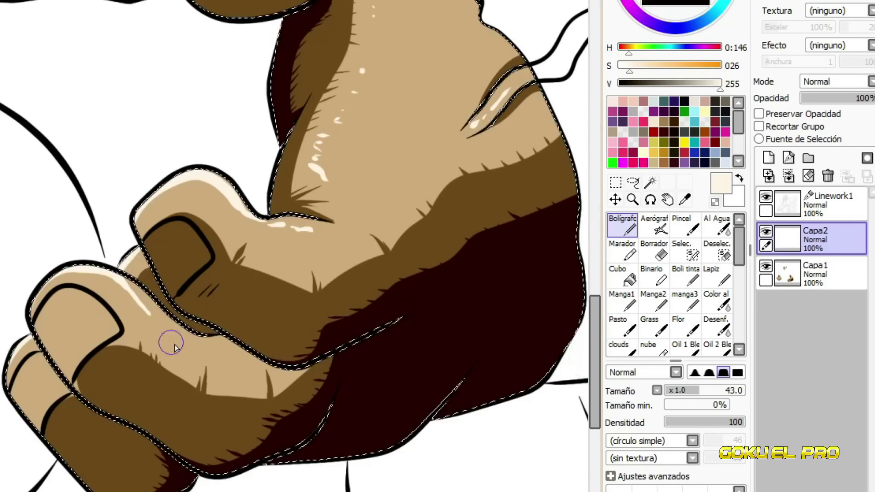
- Retouch small details on the open hand at brush size 6 with tan and near-black brown sampled from the painting
{"action": "left_click", "coordinate": [172, 245], "text": "alt"}
{"action": "scroll", "coordinate": [373, 349], "scroll_direction": "down", "scroll_amount": 2}
{"action": "scroll", "coordinate": [373, 349], "scroll_direction": "down", "scroll_amount": 2}
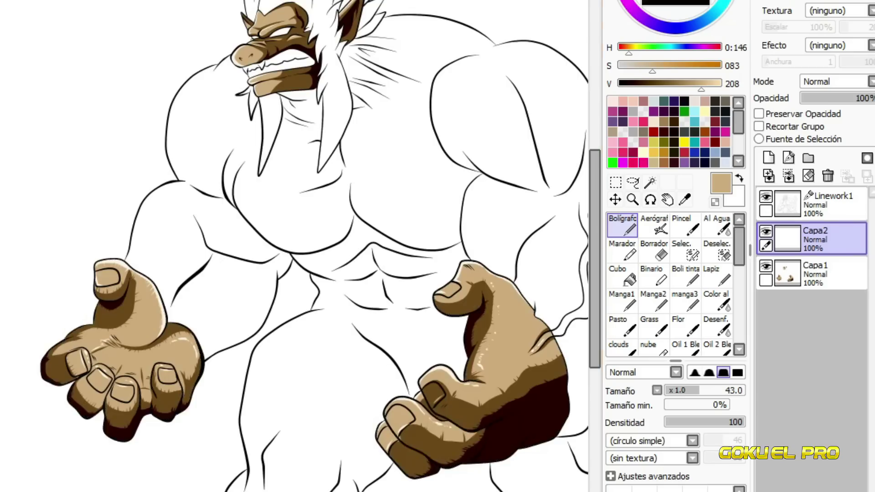
{"action": "scroll", "coordinate": [251, 268], "scroll_direction": "up", "scroll_amount": 5}
{"action": "left_click", "coordinate": [163, 276], "text": "alt"}
{"action": "scroll", "coordinate": [162, 275], "scroll_direction": "up", "scroll_amount": 2}
{"action": "scroll", "coordinate": [226, 474], "scroll_direction": "down", "scroll_amount": 5}
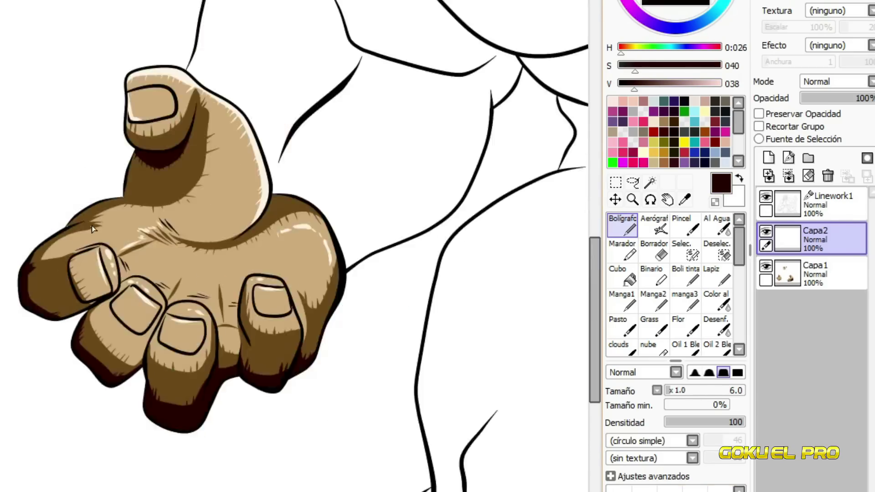
- Retouch the edges of the open hand's outer finger and the curled hand's underside with sampled near-black brown at size 6
{"action": "scroll", "coordinate": [27, 225], "scroll_direction": "up", "scroll_amount": 4}
{"action": "left_click", "coordinate": [28, 224], "text": "alt"}
{"action": "scroll", "coordinate": [304, 445], "scroll_direction": "down", "scroll_amount": 3}
{"action": "scroll", "coordinate": [339, 415], "scroll_direction": "up", "scroll_amount": 4}
{"action": "left_click", "coordinate": [339, 416], "text": "alt"}
{"action": "scroll", "coordinate": [340, 416], "scroll_direction": "down", "scroll_amount": 6}
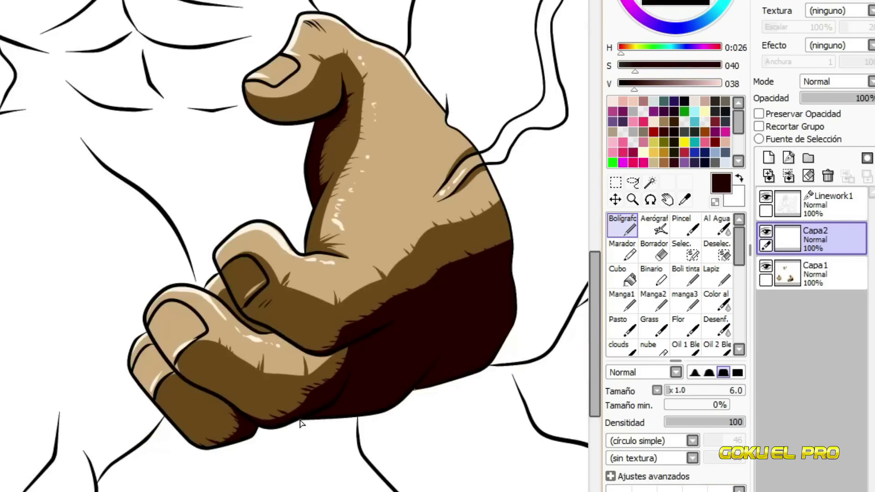
- Select the enclosed body, hair and tail areas with the magic wand on the Linework1 layer
{"action": "left_click", "coordinate": [815, 203]}
{"action": "left_click", "coordinate": [649, 182]}
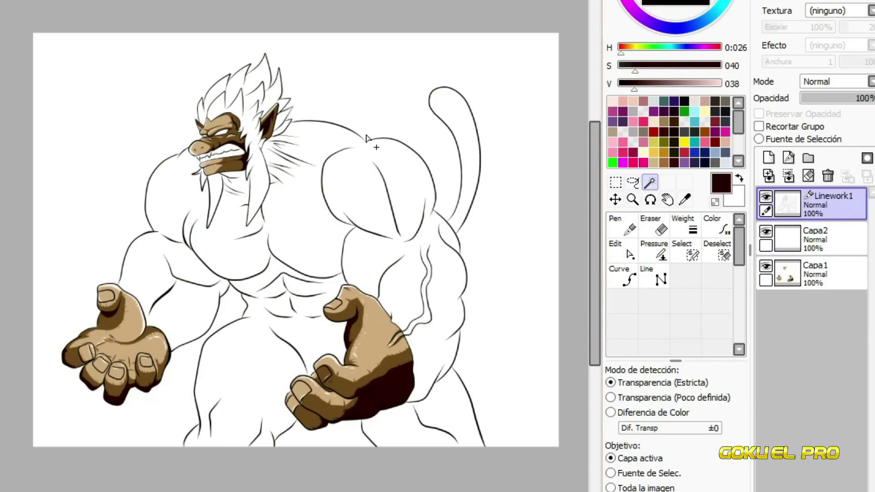
{"action": "scroll", "coordinate": [366, 138], "scroll_direction": "up", "scroll_amount": 2}
{"action": "left_click", "coordinate": [255, 119]}
{"action": "left_click", "coordinate": [390, 214]}
{"action": "scroll", "coordinate": [391, 214], "scroll_direction": "down", "scroll_amount": 2}
- Fill the selected body, hair and tail with purple (saturation 106, value 100) on the Capa1 layer
{"action": "left_click", "coordinate": [802, 273]}
{"action": "left_click", "coordinate": [622, 276]}
{"action": "left_click", "coordinate": [655, 109]}
{"action": "left_click", "coordinate": [255, 319]}
{"action": "left_click_drag", "start_coordinate": [672, 90], "coordinate": [659, 89]}
{"action": "left_click", "coordinate": [255, 319]}
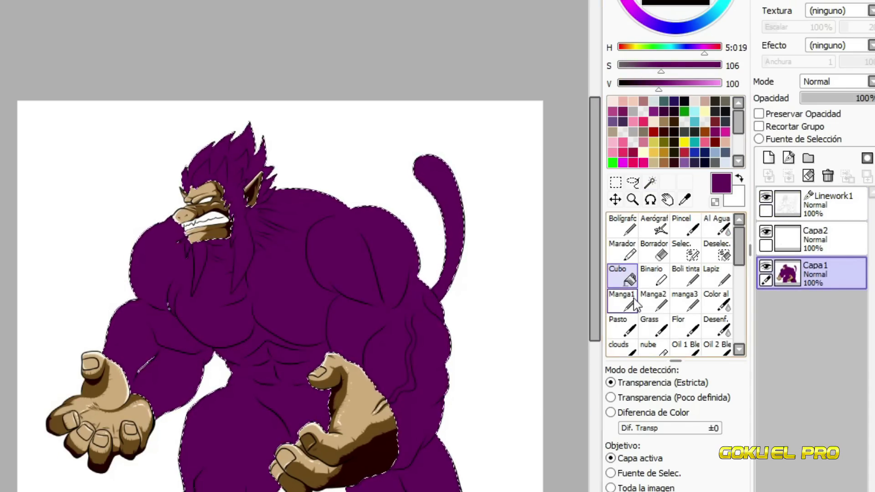
- Outline shadows on the open-hand arm's shoulder, upper arm and forearm in dark purple (value 72) at brush size 84
{"action": "left_click", "coordinate": [621, 226]}
{"action": "left_click", "coordinate": [640, 83]}
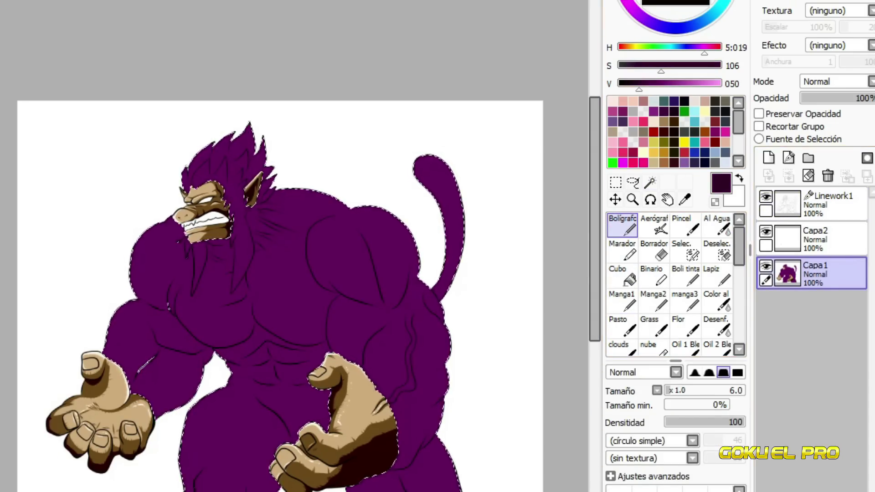
{"action": "scroll", "coordinate": [116, 336], "scroll_direction": "up", "scroll_amount": 5}
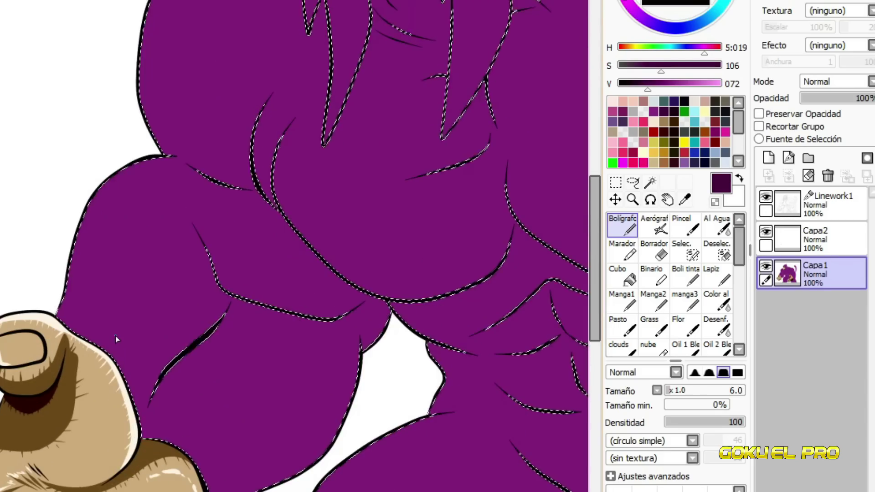
{"action": "mouse_move", "coordinate": [142, 79]}
{"action": "left_mouse_down"}
{"action": "mouse_move", "coordinate": [298, 55]}
{"action": "mouse_move", "coordinate": [278, 233]}
{"action": "left_mouse_up"}
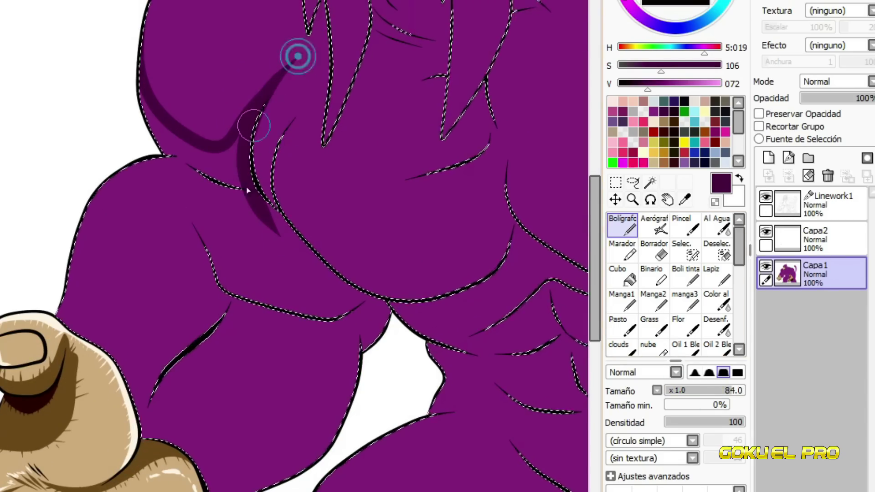
{"action": "left_click_drag", "start_coordinate": [312, 94], "coordinate": [273, 228]}
{"action": "mouse_move", "coordinate": [129, 156]}
{"action": "left_mouse_down"}
{"action": "mouse_move", "coordinate": [191, 228]}
{"action": "mouse_move", "coordinate": [215, 325]}
{"action": "mouse_move", "coordinate": [182, 385]}
{"action": "mouse_move", "coordinate": [187, 373]}
{"action": "mouse_move", "coordinate": [100, 373]}
{"action": "mouse_move", "coordinate": [255, 342]}
{"action": "left_mouse_up"}
{"action": "left_click_drag", "start_coordinate": [131, 328], "coordinate": [270, 334]}
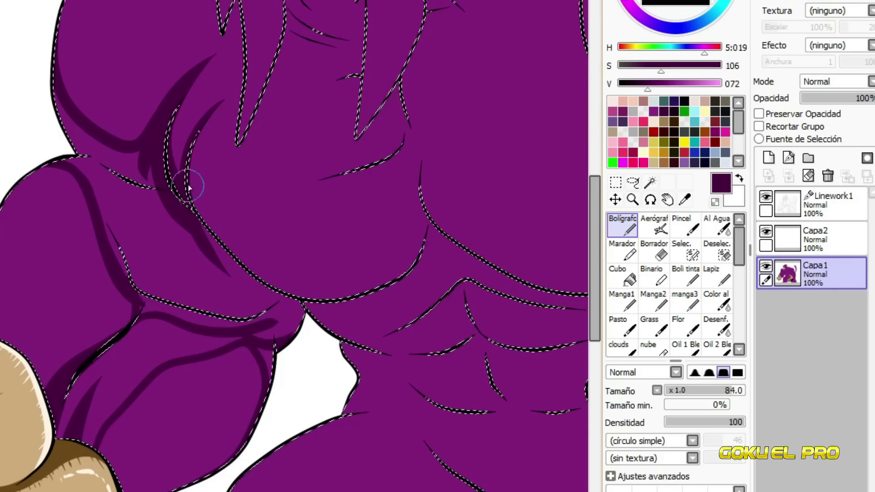
- Paint dark purple shadows along the inner and lower edge of the chest muscle beside the open-hand arm and below the hair strands
{"action": "left_click_drag", "start_coordinate": [189, 190], "coordinate": [337, 296]}
{"action": "left_click_drag", "start_coordinate": [272, 244], "coordinate": [197, 244]}
{"action": "mouse_move", "coordinate": [357, 230]}
{"action": "left_mouse_down"}
{"action": "mouse_move", "coordinate": [181, 256]}
{"action": "mouse_move", "coordinate": [156, 230]}
{"action": "mouse_move", "coordinate": [154, 212]}
{"action": "left_mouse_up"}
{"action": "left_click_drag", "start_coordinate": [242, 180], "coordinate": [322, 121]}
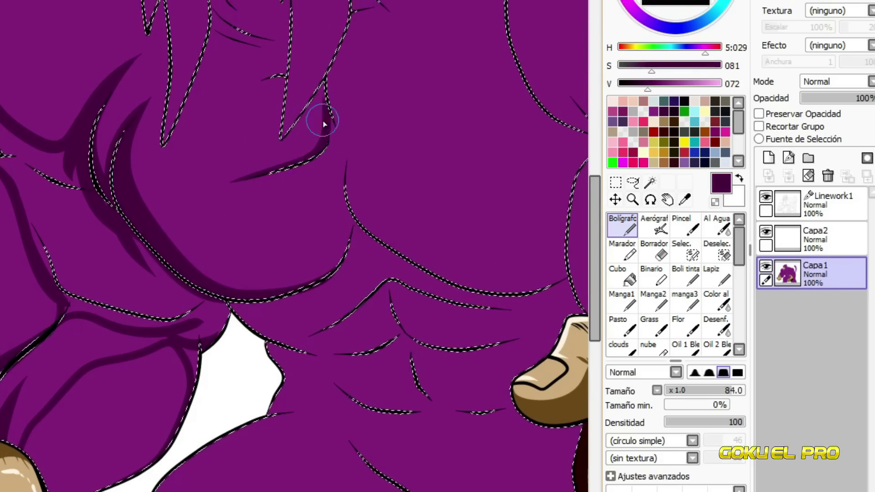
- Outline the neck shadow beneath the jaw between the beard strands and fill it with dark purple
{"action": "scroll", "coordinate": [206, 62], "scroll_direction": "up", "scroll_amount": 2}
{"action": "left_click_drag", "start_coordinate": [206, 62], "coordinate": [176, 197]}
{"action": "mouse_move", "coordinate": [196, 155]}
{"action": "left_mouse_down"}
{"action": "mouse_move", "coordinate": [255, 137]}
{"action": "mouse_move", "coordinate": [291, 65]}
{"action": "left_mouse_up"}
{"action": "key", "text": "f"}
{"action": "left_click", "coordinate": [273, 132]}
{"action": "key", "text": "n"}
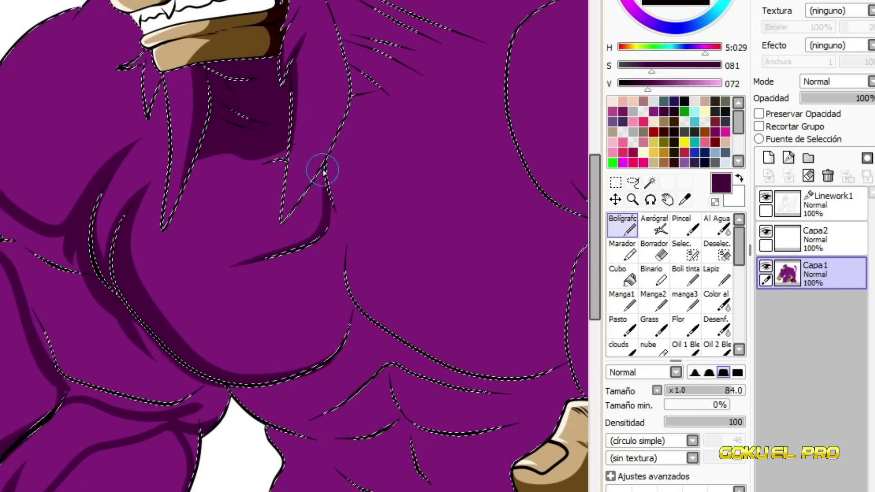
- Fill the outlined shadow areas on the open-hand arm with dark purple
{"action": "key", "text": "f"}
{"action": "left_click", "coordinate": [190, 439]}
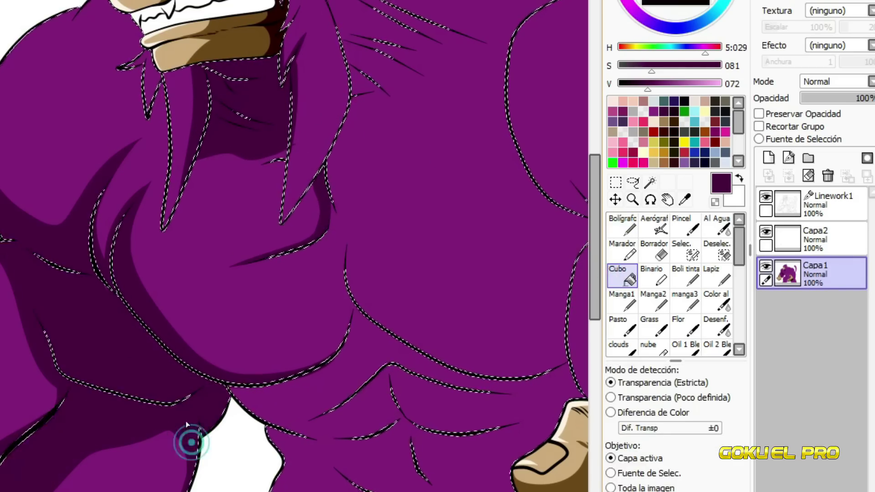
{"action": "key", "text": "n"}
- Paint a dark purple shadow along the central and lower edge of the chest muscle beside the curled-hand arm
{"action": "scroll", "coordinate": [292, 246], "scroll_direction": "right", "scroll_amount": 4}
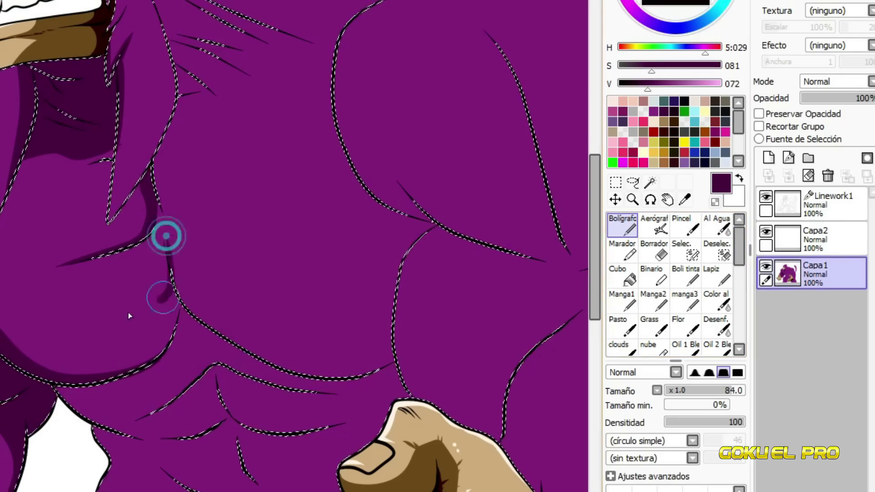
{"action": "mouse_move", "coordinate": [161, 244]}
{"action": "left_mouse_down"}
{"action": "mouse_move", "coordinate": [164, 220]}
{"action": "mouse_move", "coordinate": [174, 307]}
{"action": "mouse_move", "coordinate": [173, 291]}
{"action": "mouse_move", "coordinate": [22, 353]}
{"action": "left_mouse_up"}
{"action": "mouse_move", "coordinate": [364, 351]}
{"action": "left_mouse_down"}
{"action": "mouse_move", "coordinate": [166, 254]}
{"action": "mouse_move", "coordinate": [369, 346]}
{"action": "left_mouse_up"}
- Paint dark purple shadows along the curled-hand arm's shoulder muscle, its dividing line and the upper outer arm
{"action": "scroll", "coordinate": [341, 425], "scroll_direction": "right", "scroll_amount": 3}
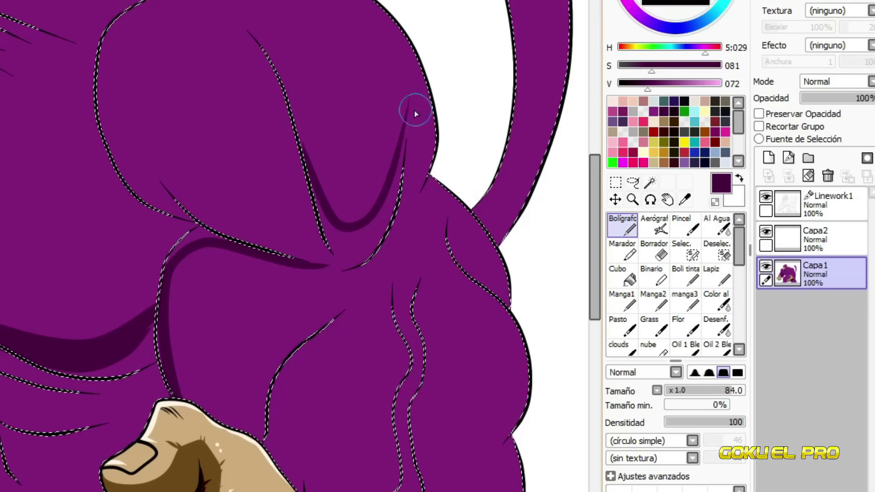
{"action": "mouse_move", "coordinate": [189, 223]}
{"action": "left_mouse_down"}
{"action": "mouse_move", "coordinate": [128, 143]}
{"action": "mouse_move", "coordinate": [209, 160]}
{"action": "left_mouse_up"}
{"action": "mouse_move", "coordinate": [150, 73]}
{"action": "left_mouse_down"}
{"action": "mouse_move", "coordinate": [287, 111]}
{"action": "mouse_move", "coordinate": [301, 266]}
{"action": "left_mouse_up"}
{"action": "left_click_drag", "start_coordinate": [296, 111], "coordinate": [369, 277]}
{"action": "left_click_drag", "start_coordinate": [422, 145], "coordinate": [502, 283]}
- Paint dark purple shadows on the curled-hand arm's inner muscle and along both sides of the forearm vein
{"action": "scroll", "coordinate": [567, 285], "scroll_direction": "down", "scroll_amount": 3}
{"action": "left_click_drag", "start_coordinate": [175, 153], "coordinate": [260, 232]}
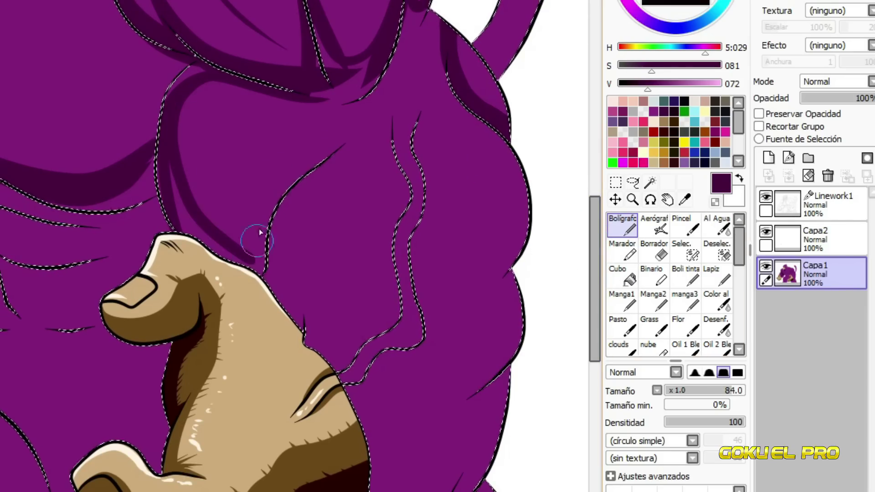
{"action": "left_click_drag", "start_coordinate": [312, 165], "coordinate": [267, 255]}
{"action": "mouse_move", "coordinate": [390, 137]}
{"action": "left_mouse_down"}
{"action": "mouse_move", "coordinate": [400, 296]}
{"action": "mouse_move", "coordinate": [355, 365]}
{"action": "mouse_move", "coordinate": [391, 334]}
{"action": "mouse_move", "coordinate": [404, 203]}
{"action": "mouse_move", "coordinate": [396, 272]}
{"action": "left_mouse_up"}
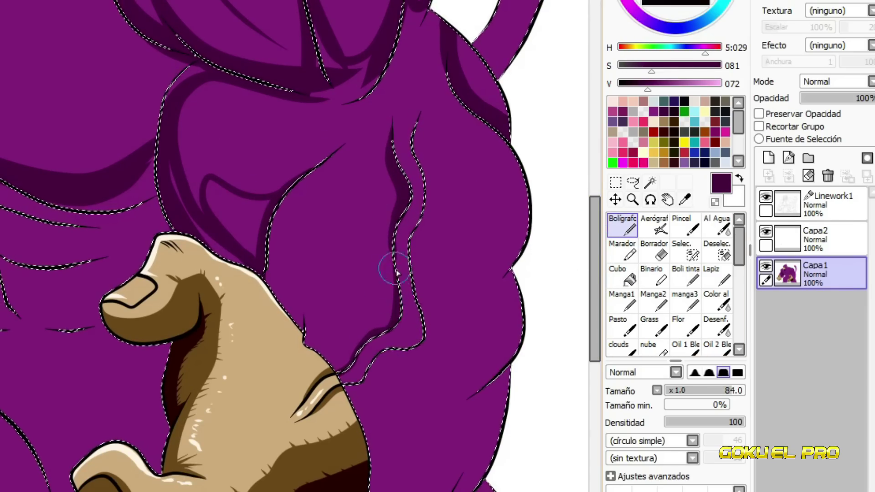
{"action": "mouse_move", "coordinate": [401, 137]}
{"action": "left_mouse_down"}
{"action": "mouse_move", "coordinate": [417, 164]}
{"action": "mouse_move", "coordinate": [414, 263]}
{"action": "left_mouse_up"}
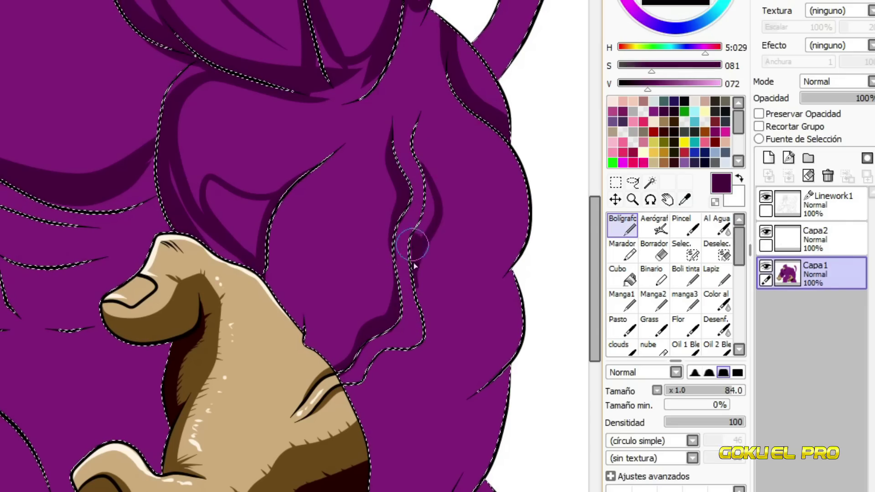
{"action": "mouse_move", "coordinate": [429, 201]}
{"action": "left_mouse_down"}
{"action": "mouse_move", "coordinate": [422, 308]}
{"action": "mouse_move", "coordinate": [378, 369]}
{"action": "mouse_move", "coordinate": [351, 386]}
{"action": "left_mouse_up"}
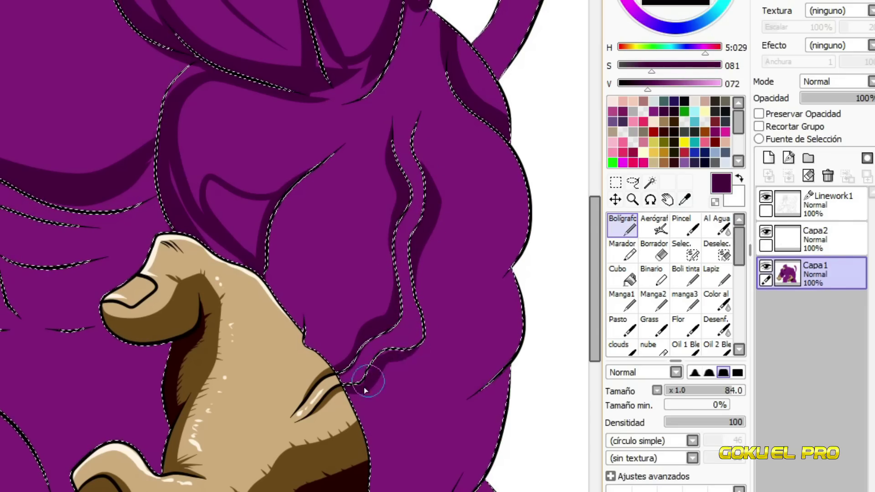
- Outline the dark purple shadow shapes on the curled-hand forearm's outer bulges and beside its vein
{"action": "scroll", "coordinate": [410, 273], "scroll_direction": "down", "scroll_amount": 3}
{"action": "left_click_drag", "start_coordinate": [460, 82], "coordinate": [508, 144]}
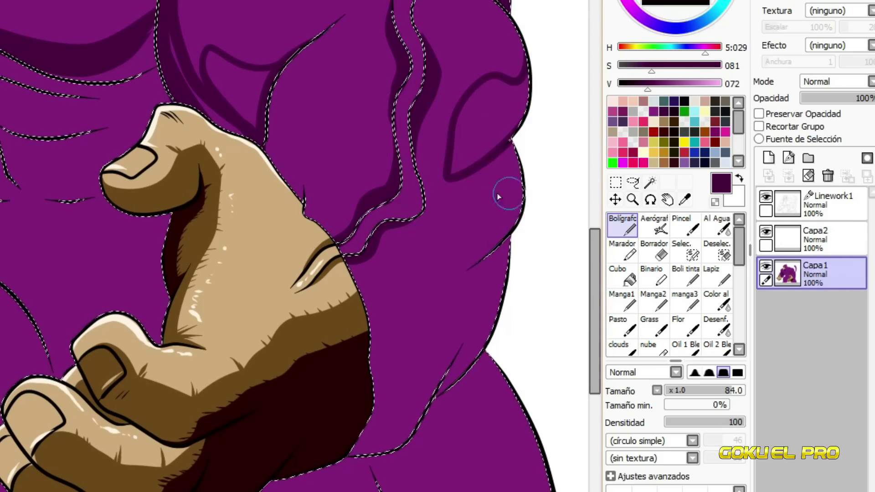
{"action": "left_click_drag", "start_coordinate": [498, 197], "coordinate": [457, 271]}
{"action": "mouse_move", "coordinate": [425, 87]}
{"action": "left_mouse_down"}
{"action": "mouse_move", "coordinate": [453, 122]}
{"action": "mouse_move", "coordinate": [417, 245]}
{"action": "mouse_move", "coordinate": [418, 232]}
{"action": "mouse_move", "coordinate": [369, 256]}
{"action": "mouse_move", "coordinate": [426, 217]}
{"action": "mouse_move", "coordinate": [363, 258]}
{"action": "left_mouse_up"}
- Paint dark purple shadow outlines on the leg behind the curled hand and along the forearm's lower edge
{"action": "scroll", "coordinate": [342, 395], "scroll_direction": "down", "scroll_amount": 5}
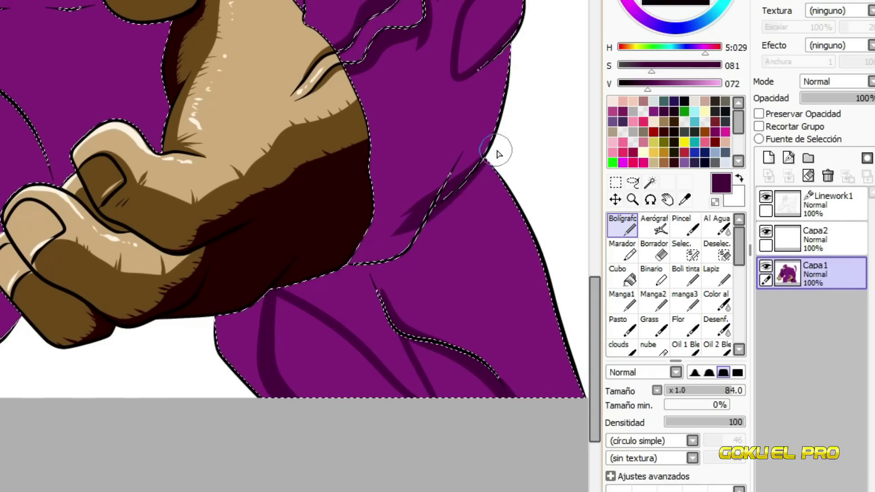
{"action": "left_click_drag", "start_coordinate": [524, 287], "coordinate": [549, 370]}
{"action": "left_click_drag", "start_coordinate": [501, 214], "coordinate": [556, 332]}
- Fill the outlined shadows on the curled-hand arm with dark purple and join the shadow shapes beneath its shoulder
{"action": "key", "text": "g"}
{"action": "scroll", "coordinate": [483, 169], "scroll_direction": "up", "scroll_amount": 5}
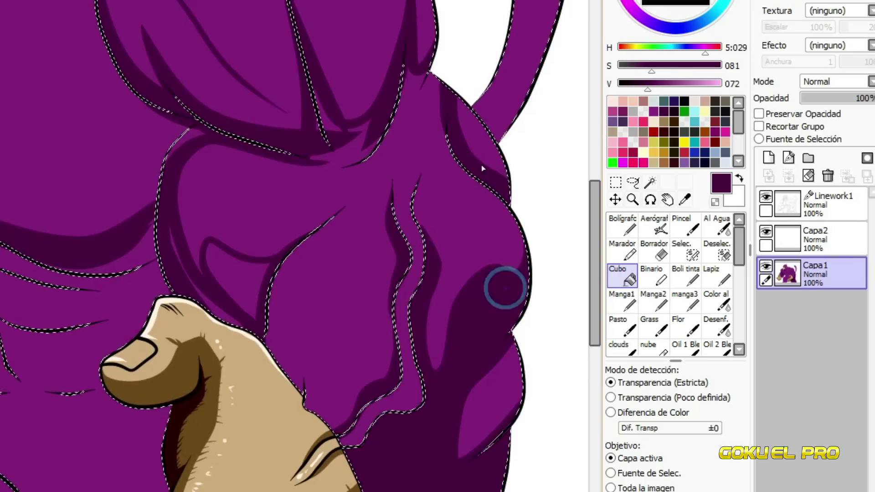
{"action": "scroll", "coordinate": [483, 168], "scroll_direction": "left", "scroll_amount": 5}
{"action": "scroll", "coordinate": [435, 279], "scroll_direction": "right", "scroll_amount": 5}
{"action": "key", "text": "b"}
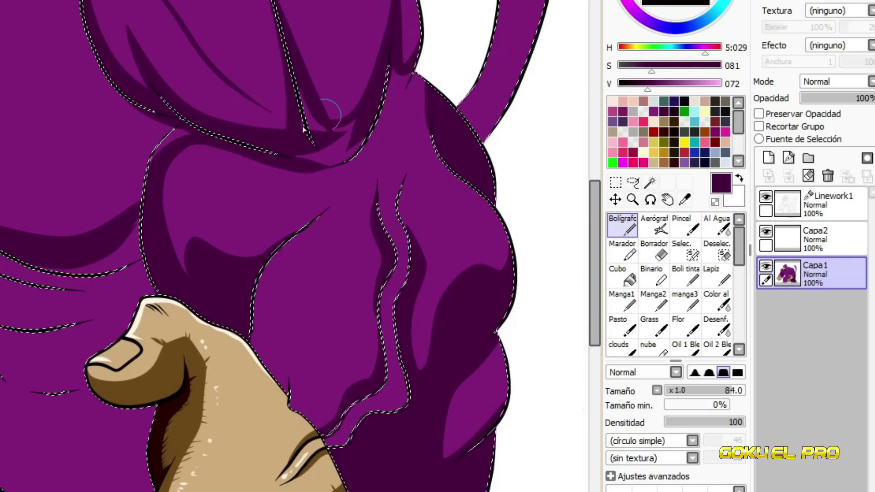
{"action": "key", "text": "g"}
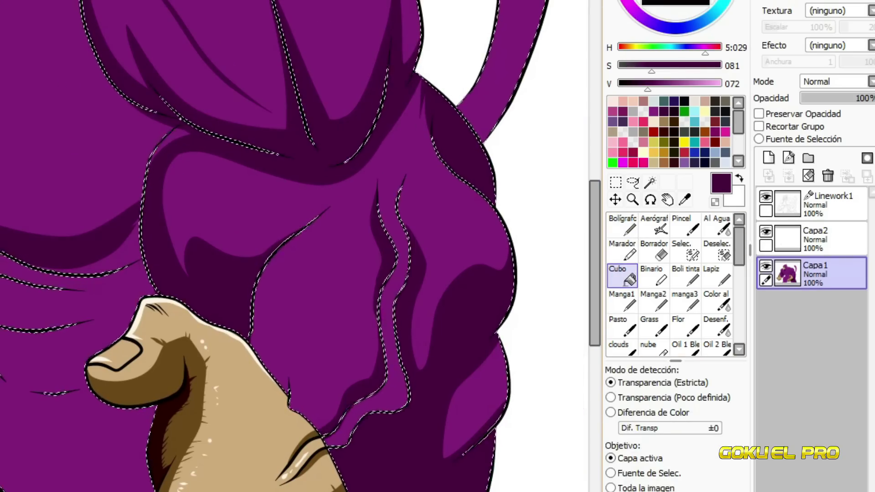
{"action": "key", "text": "b"}
- Outline the shadows on the front thigh and knee, and fill them and the abdomen with dark purple
{"action": "scroll", "coordinate": [108, 385], "scroll_direction": "down", "scroll_amount": 5}
{"action": "scroll", "coordinate": [358, 122], "scroll_direction": "down", "scroll_amount": 3}
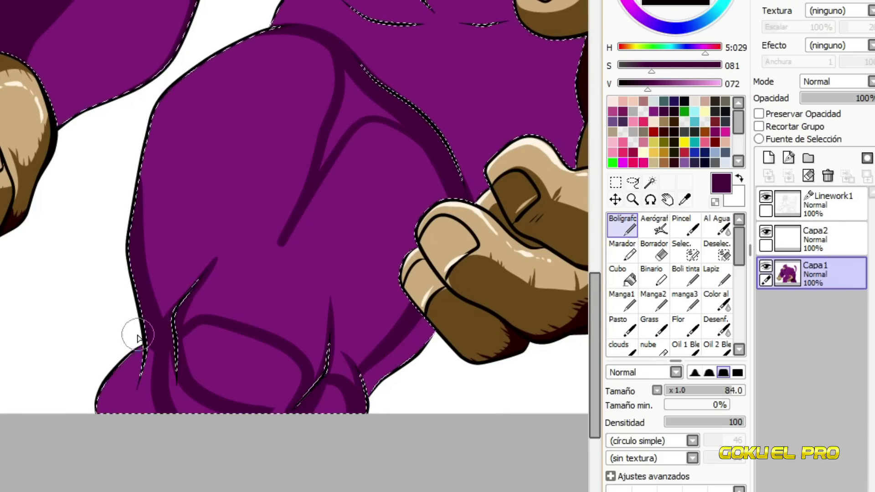
{"action": "left_click", "coordinate": [631, 275]}
{"action": "scroll", "coordinate": [310, 462], "scroll_direction": "down", "scroll_amount": 3}
{"action": "scroll", "coordinate": [284, 254], "scroll_direction": "up", "scroll_amount": 3}
{"action": "key", "text": "b"}
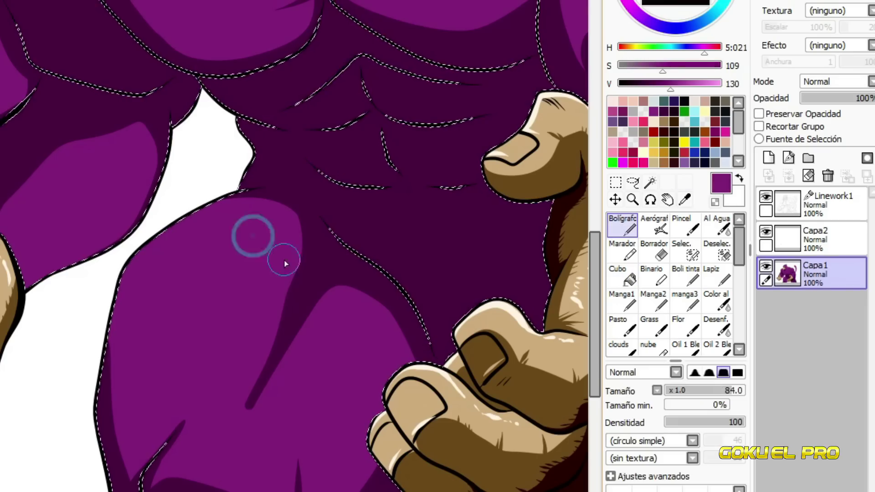
- Paint shadows on the open-hand shoulder and the long beard strand with dark purple sampled from the thigh shadow
{"action": "left_click", "coordinate": [319, 260], "text": "alt"}
{"action": "scroll", "coordinate": [319, 260], "scroll_direction": "up", "scroll_amount": 5}
{"action": "scroll", "coordinate": [111, 244], "scroll_direction": "left", "scroll_amount": 2}
{"action": "key", "text": "alt"}
{"action": "scroll", "coordinate": [167, 228], "scroll_direction": "right", "scroll_amount": 2}
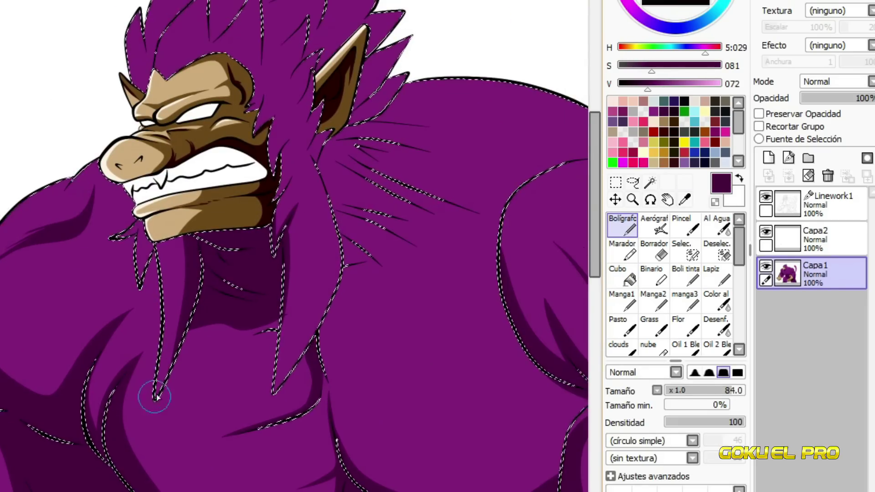
{"action": "mouse_move", "coordinate": [178, 204]}
{"action": "left_mouse_down"}
{"action": "mouse_move", "coordinate": [146, 224]}
{"action": "mouse_move", "coordinate": [173, 313]}
{"action": "mouse_move", "coordinate": [173, 257]}
{"action": "left_mouse_up"}
- Paint dark purple shadows across the front hair spikes, the side hair beside the jaw and the beard strand below it
{"action": "scroll", "coordinate": [292, 213], "scroll_direction": "up", "scroll_amount": 3}
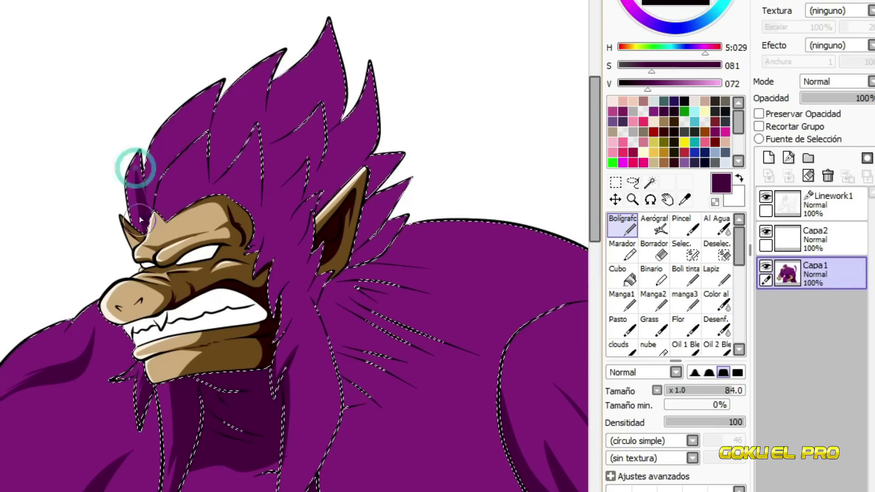
{"action": "mouse_move", "coordinate": [198, 108]}
{"action": "left_mouse_down"}
{"action": "mouse_move", "coordinate": [198, 153]}
{"action": "mouse_move", "coordinate": [220, 74]}
{"action": "mouse_move", "coordinate": [232, 132]}
{"action": "mouse_move", "coordinate": [255, 101]}
{"action": "mouse_move", "coordinate": [211, 131]}
{"action": "mouse_move", "coordinate": [234, 147]}
{"action": "mouse_move", "coordinate": [261, 200]}
{"action": "mouse_move", "coordinate": [261, 163]}
{"action": "mouse_move", "coordinate": [268, 263]}
{"action": "mouse_move", "coordinate": [228, 250]}
{"action": "mouse_move", "coordinate": [287, 388]}
{"action": "mouse_move", "coordinate": [285, 279]}
{"action": "left_mouse_up"}
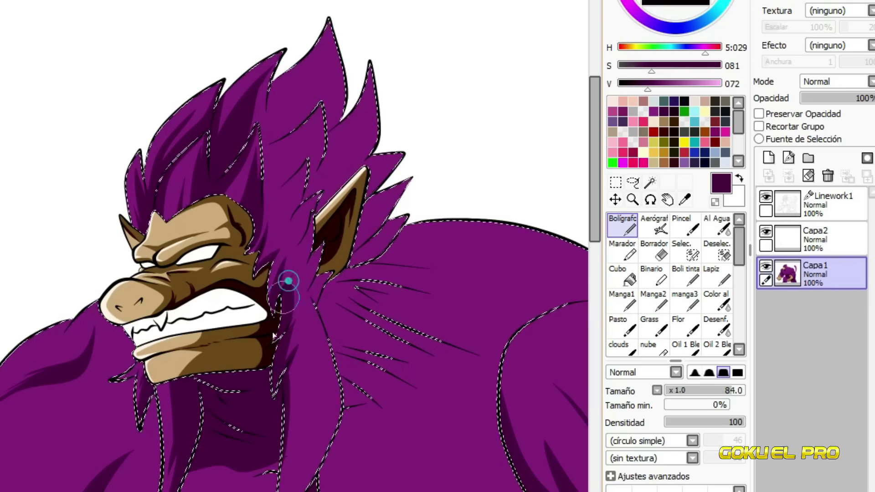
{"action": "scroll", "coordinate": [296, 319], "scroll_direction": "down", "scroll_amount": 3}
{"action": "mouse_move", "coordinate": [300, 346]}
{"action": "left_mouse_down"}
{"action": "mouse_move", "coordinate": [282, 412]}
{"action": "mouse_move", "coordinate": [322, 341]}
{"action": "mouse_move", "coordinate": [296, 333]}
{"action": "left_mouse_up"}
{"action": "scroll", "coordinate": [296, 333], "scroll_direction": "up", "scroll_amount": 3}
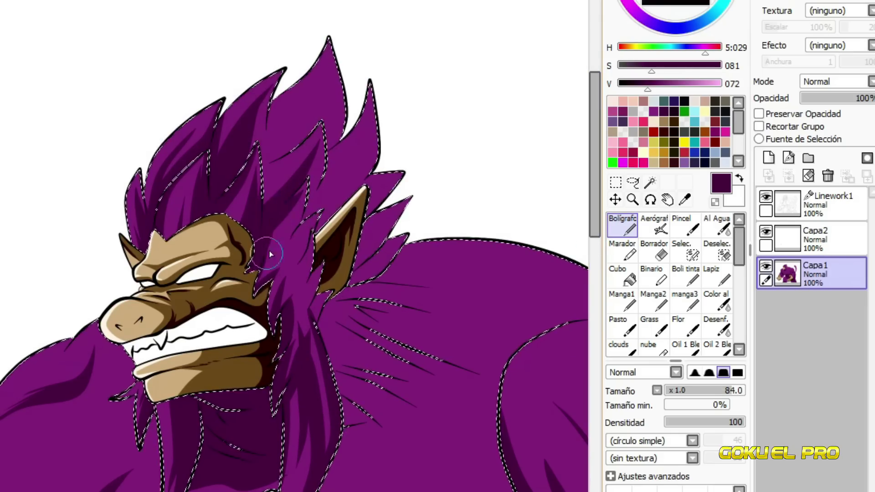
{"action": "left_click_drag", "start_coordinate": [313, 235], "coordinate": [313, 238]}
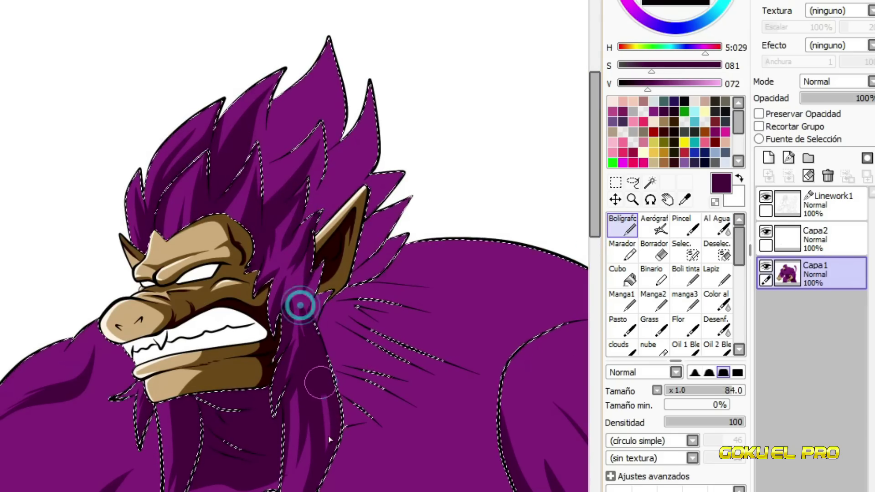
- Sample the dark purple and shade the tall rear hair spikes and the tufts above the ear
{"action": "left_click", "coordinate": [283, 101], "text": "alt"}
{"action": "left_click", "coordinate": [285, 132], "text": "alt"}
{"action": "left_click_drag", "start_coordinate": [350, 181], "coordinate": [321, 196]}
{"action": "left_click_drag", "start_coordinate": [339, 136], "coordinate": [311, 213]}
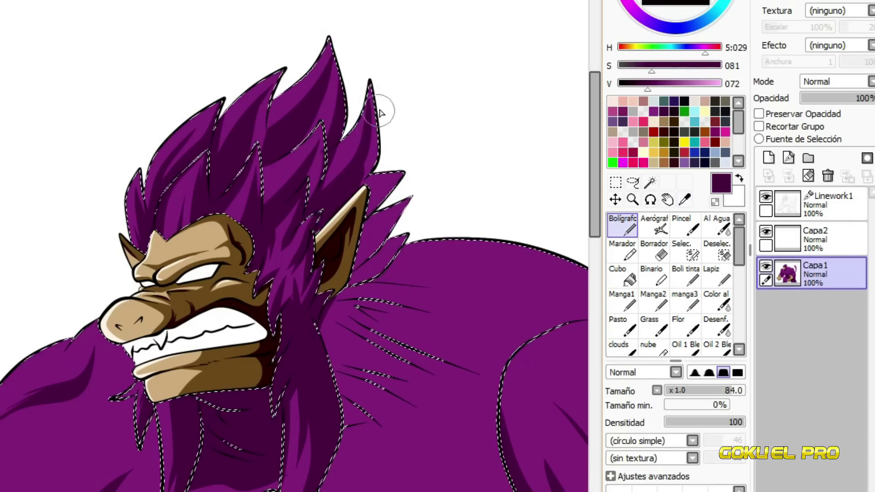
- Shade the back fur behind the neck, the crease above the curled-hand shoulder and the tail with dark purple
{"action": "scroll", "coordinate": [391, 195], "scroll_direction": "right", "scroll_amount": 3}
{"action": "scroll", "coordinate": [391, 195], "scroll_direction": "down", "scroll_amount": 3}
{"action": "mouse_move", "coordinate": [160, 207]}
{"action": "left_mouse_down"}
{"action": "mouse_move", "coordinate": [203, 248]}
{"action": "mouse_move", "coordinate": [199, 221]}
{"action": "mouse_move", "coordinate": [162, 179]}
{"action": "mouse_move", "coordinate": [173, 148]}
{"action": "mouse_move", "coordinate": [299, 135]}
{"action": "mouse_move", "coordinate": [309, 123]}
{"action": "mouse_move", "coordinate": [236, 97]}
{"action": "left_mouse_up"}
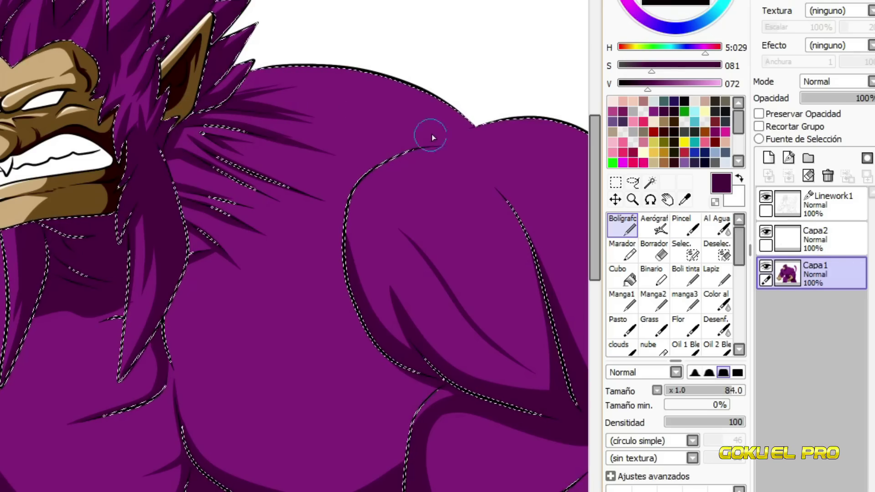
{"action": "left_click", "coordinate": [413, 148], "text": "alt"}
{"action": "scroll", "coordinate": [410, 151], "scroll_direction": "down", "scroll_amount": 3}
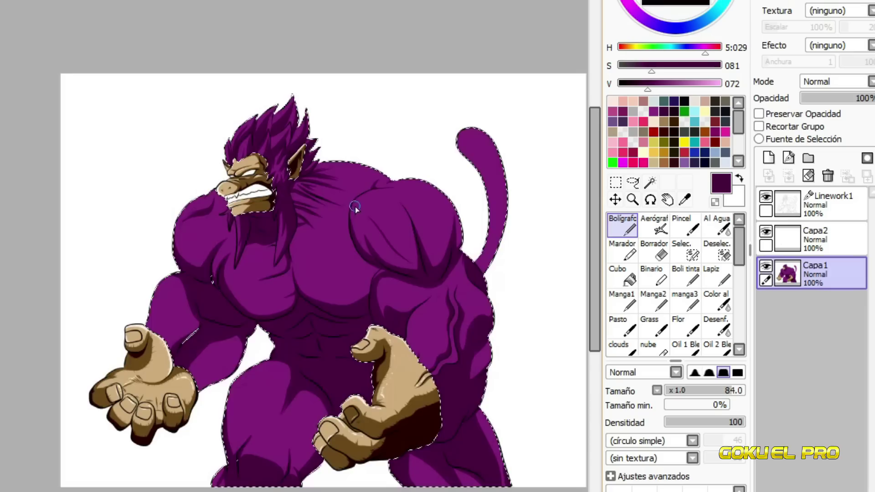
{"action": "scroll", "coordinate": [456, 182], "scroll_direction": "up", "scroll_amount": 3}
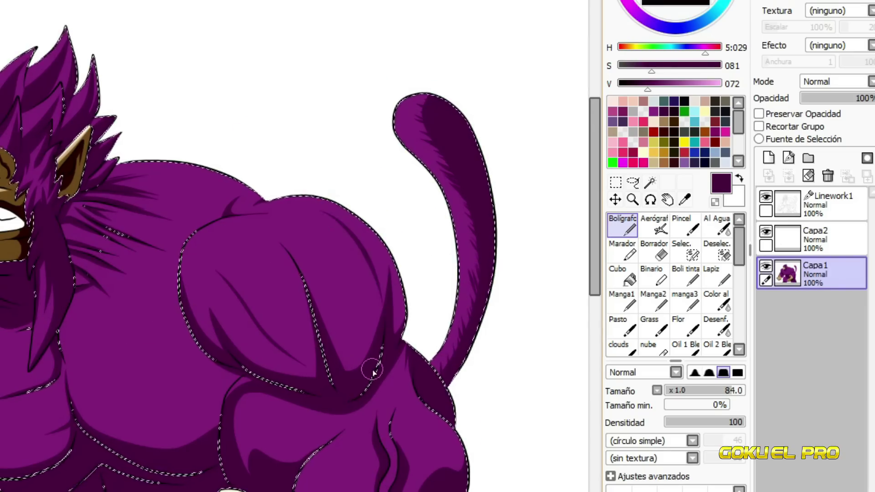
- Touch up the long beard strand and paint dark purple muscle creases across the pectoral on the curled-hand side
{"action": "scroll", "coordinate": [372, 373], "scroll_direction": "down", "scroll_amount": 3}
{"action": "scroll", "coordinate": [292, 176], "scroll_direction": "up", "scroll_amount": 2}
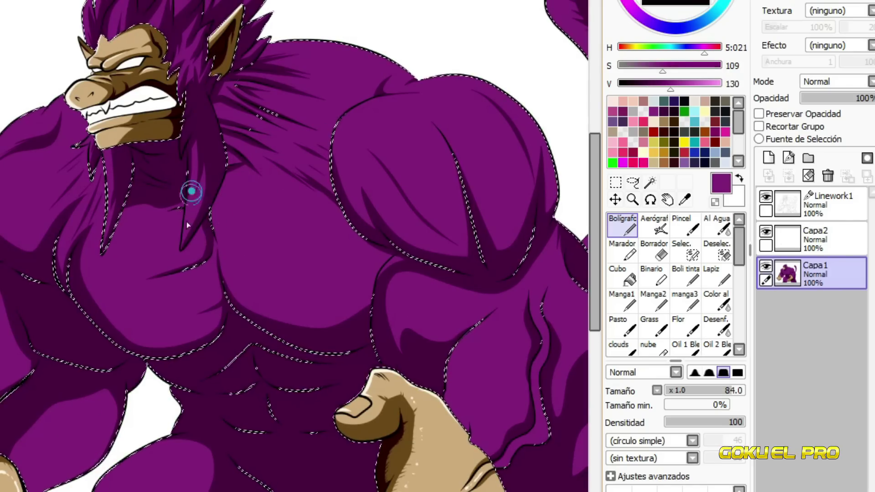
{"action": "left_click_drag", "start_coordinate": [292, 242], "coordinate": [244, 236]}
{"action": "left_click_drag", "start_coordinate": [378, 262], "coordinate": [330, 241]}
{"action": "left_click_drag", "start_coordinate": [365, 266], "coordinate": [335, 255]}
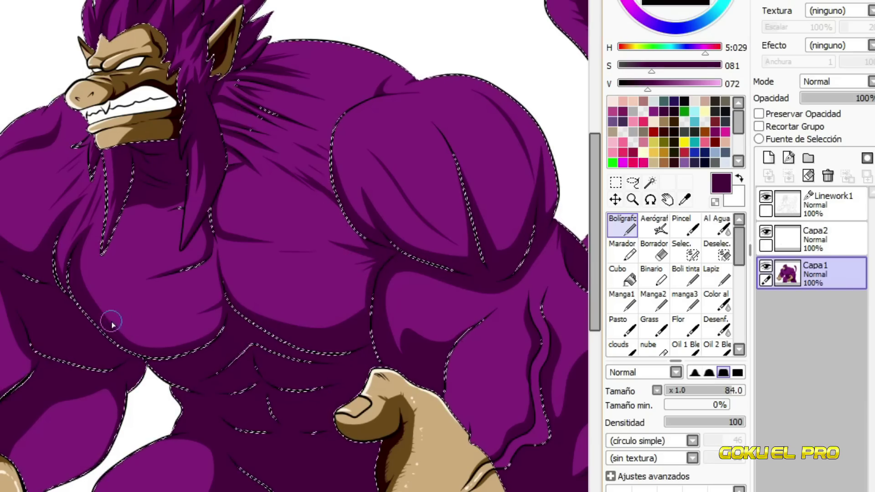
- Add dark purple creases to the pectoral on the open-hand side
{"action": "scroll", "coordinate": [404, 297], "scroll_direction": "down", "scroll_amount": 2}
{"action": "scroll", "coordinate": [365, 250], "scroll_direction": "up", "scroll_amount": 2}
{"action": "left_click_drag", "start_coordinate": [192, 320], "coordinate": [240, 281]}
{"action": "scroll", "coordinate": [345, 438], "scroll_direction": "down", "scroll_amount": 2}
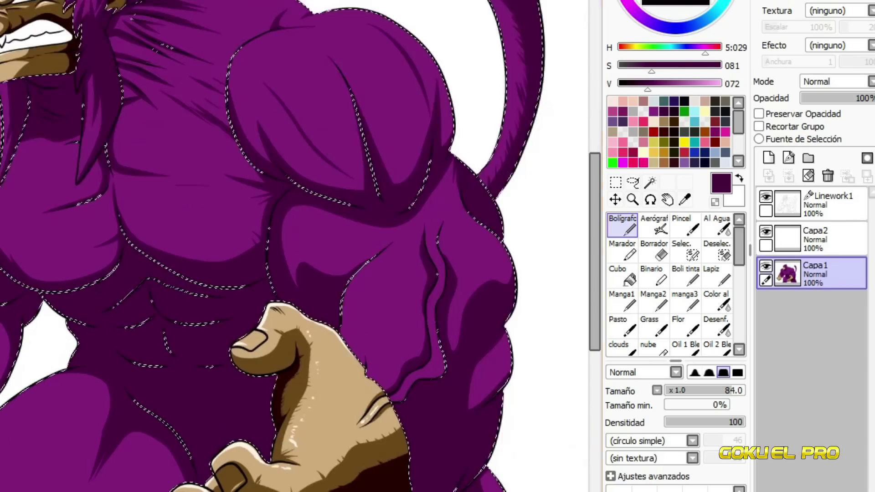
{"action": "scroll", "coordinate": [473, 318], "scroll_direction": "up", "scroll_amount": 2}
{"action": "scroll", "coordinate": [528, 372], "scroll_direction": "down", "scroll_amount": 2}
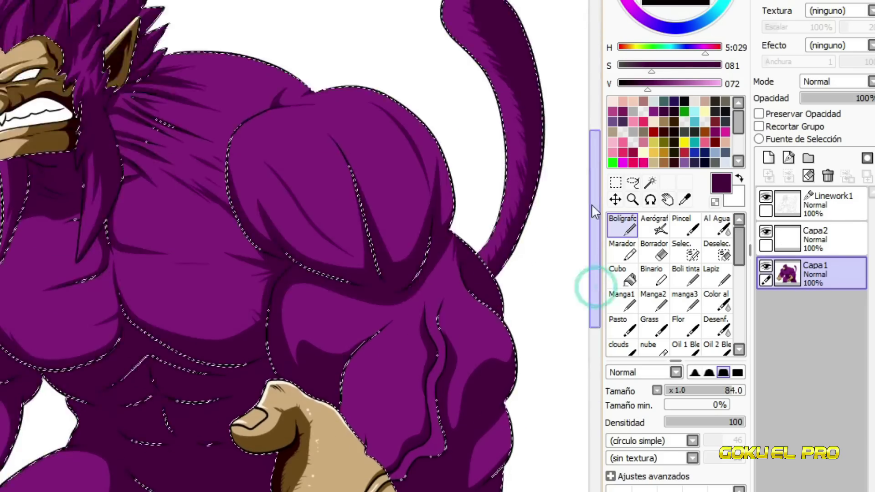
- Paint near-black purple shadows beneath both pectorals and along the upper abdominal lines with brush size 59
{"action": "scroll", "coordinate": [272, 481], "scroll_direction": "up", "scroll_amount": 2}
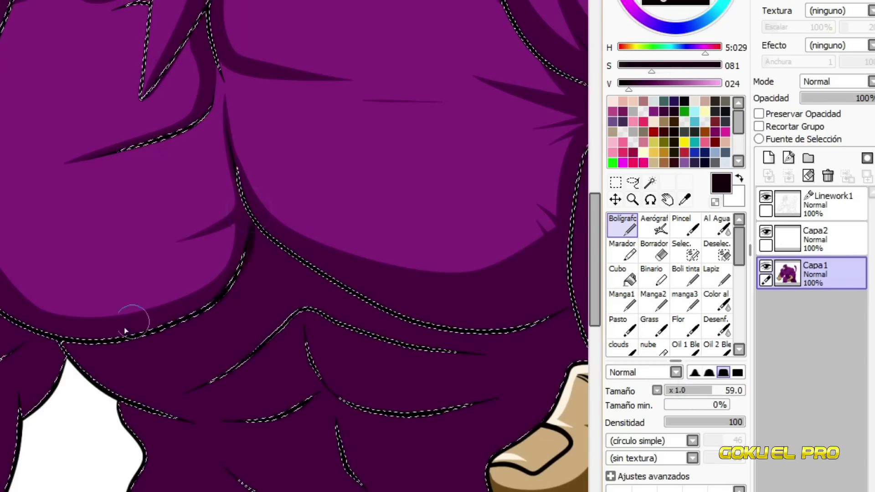
{"action": "mouse_move", "coordinate": [64, 347]}
{"action": "left_mouse_down"}
{"action": "mouse_move", "coordinate": [181, 322]}
{"action": "mouse_move", "coordinate": [258, 288]}
{"action": "mouse_move", "coordinate": [262, 230]}
{"action": "mouse_move", "coordinate": [270, 252]}
{"action": "left_mouse_up"}
{"action": "scroll", "coordinate": [270, 252], "scroll_direction": "right", "scroll_amount": 5}
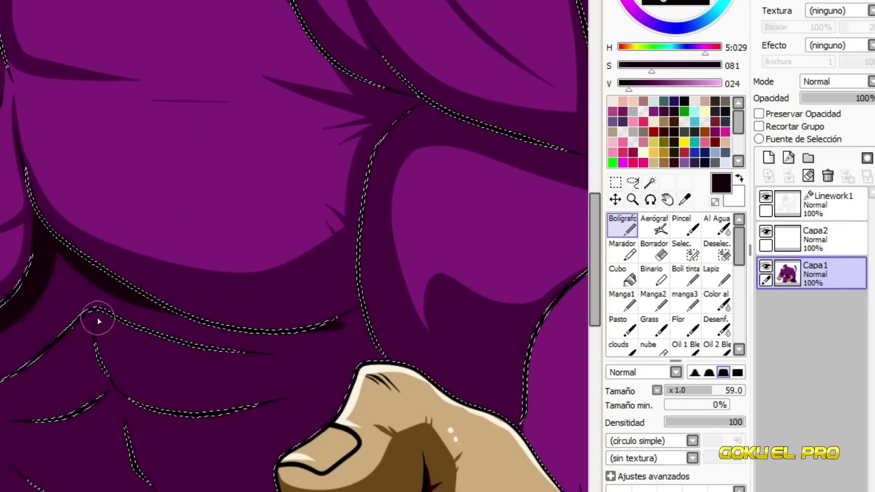
{"action": "left_click_drag", "start_coordinate": [287, 350], "coordinate": [62, 342]}
{"action": "mouse_move", "coordinate": [171, 345]}
{"action": "left_mouse_down"}
{"action": "mouse_move", "coordinate": [273, 337]}
{"action": "mouse_move", "coordinate": [111, 291]}
{"action": "mouse_move", "coordinate": [285, 351]}
{"action": "mouse_move", "coordinate": [152, 396]}
{"action": "mouse_move", "coordinate": [93, 326]}
{"action": "left_mouse_up"}
- Continue the near-black shadows around the middle and lower abdominal muscles and along the front thigh's upper edge
{"action": "scroll", "coordinate": [94, 325], "scroll_direction": "down", "scroll_amount": 3}
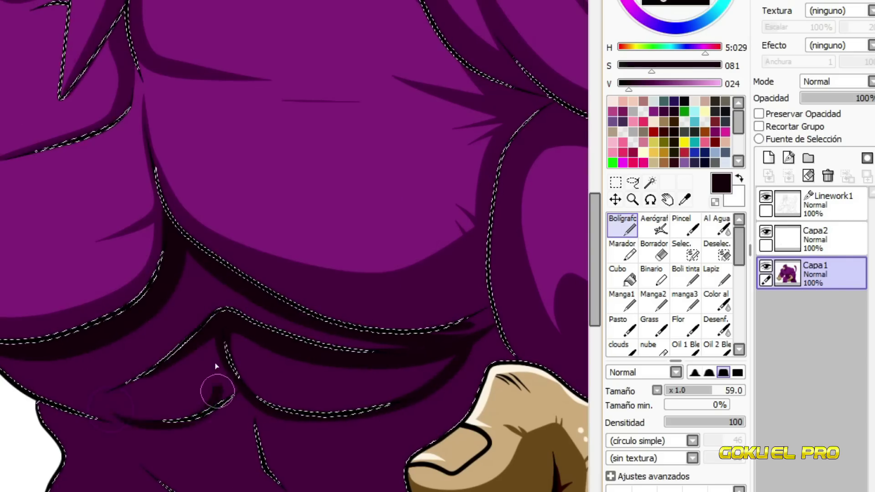
{"action": "scroll", "coordinate": [231, 396], "scroll_direction": "up", "scroll_amount": 3}
{"action": "mouse_move", "coordinate": [294, 211]}
{"action": "left_mouse_down"}
{"action": "mouse_move", "coordinate": [425, 182]}
{"action": "mouse_move", "coordinate": [245, 236]}
{"action": "mouse_move", "coordinate": [344, 343]}
{"action": "mouse_move", "coordinate": [248, 286]}
{"action": "mouse_move", "coordinate": [266, 322]}
{"action": "mouse_move", "coordinate": [425, 207]}
{"action": "left_mouse_up"}
{"action": "mouse_move", "coordinate": [267, 424]}
{"action": "left_mouse_down"}
{"action": "mouse_move", "coordinate": [504, 302]}
{"action": "mouse_move", "coordinate": [461, 412]}
{"action": "mouse_move", "coordinate": [148, 361]}
{"action": "left_mouse_up"}
{"action": "left_click_drag", "start_coordinate": [54, 348], "coordinate": [223, 398]}
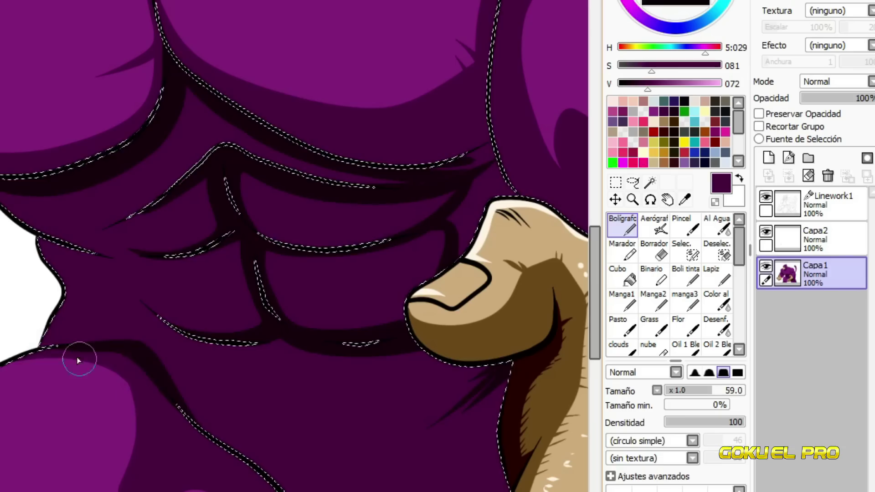
- Sample the near-black shade and outline the side abdominal muscles on the open-hand side
{"action": "left_click", "coordinate": [140, 353], "text": "alt"}
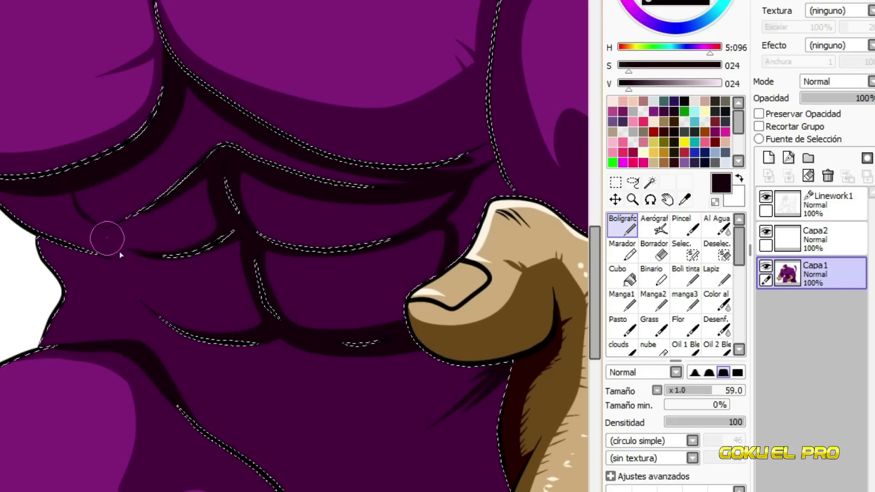
{"action": "left_click_drag", "start_coordinate": [97, 230], "coordinate": [132, 292]}
{"action": "left_click", "coordinate": [626, 276]}
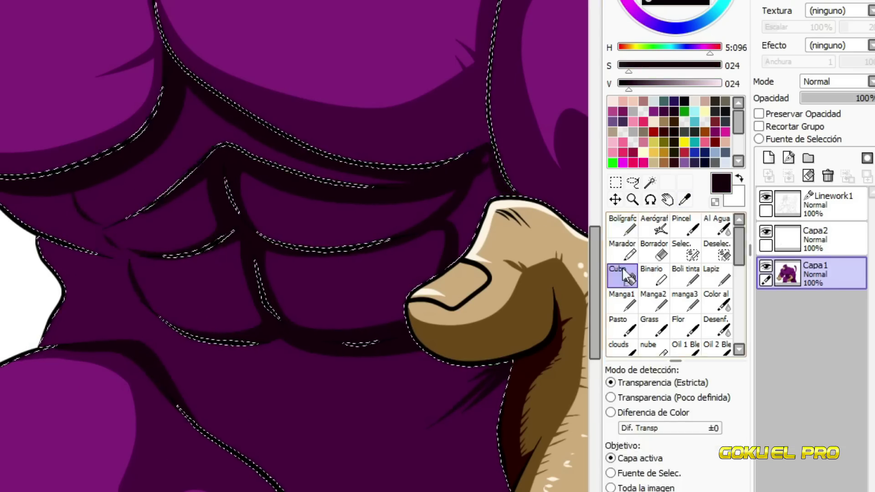
{"action": "key", "text": "minus"}
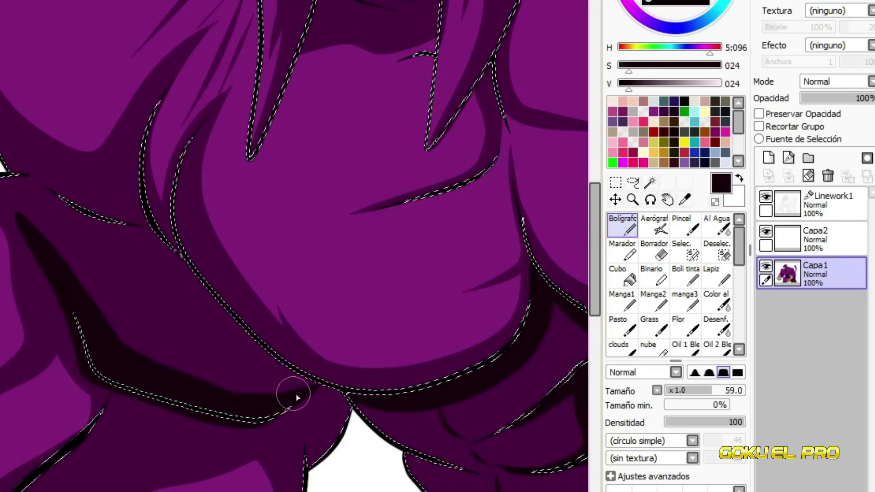
- Paint near-black shadows on the open-hand arm below the shoulder and in the neck folds beneath the jaw
{"action": "mouse_move", "coordinate": [32, 157]}
{"action": "left_mouse_down"}
{"action": "mouse_move", "coordinate": [141, 144]}
{"action": "mouse_move", "coordinate": [110, 182]}
{"action": "mouse_move", "coordinate": [122, 227]}
{"action": "mouse_move", "coordinate": [189, 256]}
{"action": "left_mouse_up"}
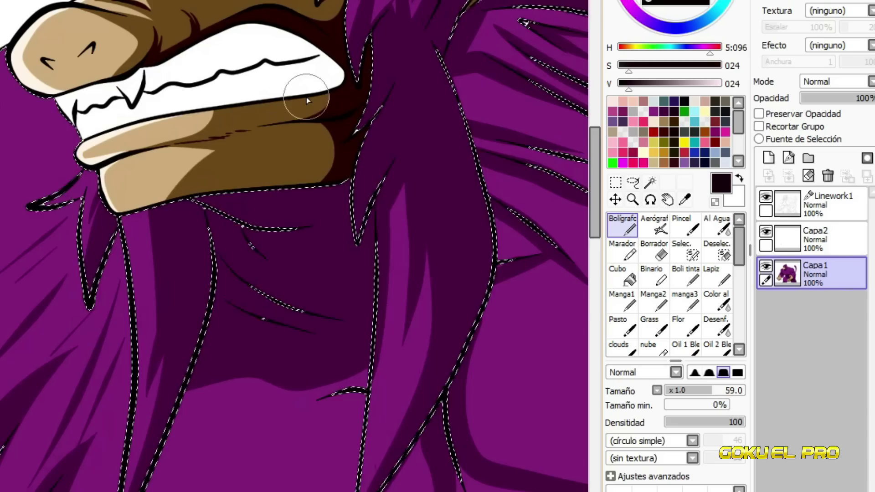
{"action": "mouse_move", "coordinate": [302, 92]}
{"action": "left_mouse_down"}
{"action": "mouse_move", "coordinate": [214, 201]}
{"action": "mouse_move", "coordinate": [230, 250]}
{"action": "left_mouse_up"}
{"action": "left_click_drag", "start_coordinate": [217, 289], "coordinate": [236, 309]}
{"action": "mouse_move", "coordinate": [240, 235]}
{"action": "left_mouse_down"}
{"action": "mouse_move", "coordinate": [248, 306]}
{"action": "mouse_move", "coordinate": [306, 263]}
{"action": "mouse_move", "coordinate": [357, 241]}
{"action": "mouse_move", "coordinate": [401, 70]}
{"action": "mouse_move", "coordinate": [416, 74]}
{"action": "left_mouse_up"}
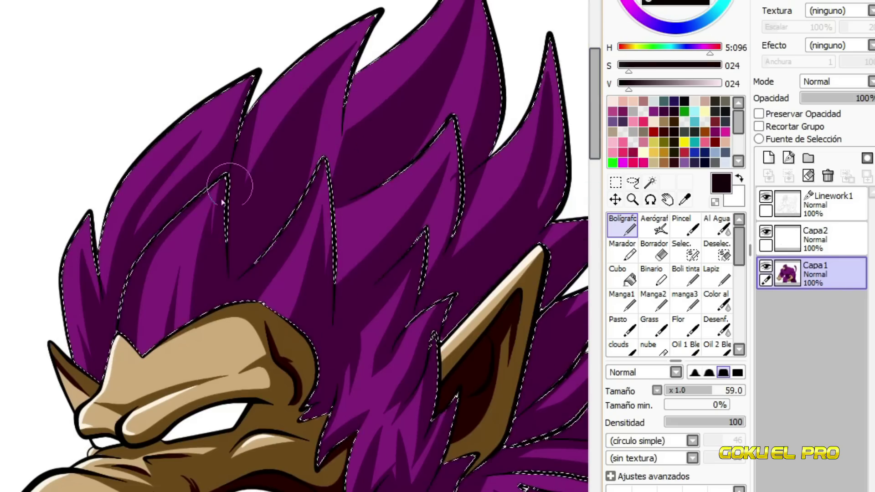
- Paint near-black accents inside the hair spikes' shadows and sample the dark purple for blending their edges
{"action": "mouse_move", "coordinate": [222, 202]}
{"action": "left_mouse_down"}
{"action": "mouse_move", "coordinate": [101, 351]}
{"action": "mouse_move", "coordinate": [64, 273]}
{"action": "mouse_move", "coordinate": [240, 219]}
{"action": "mouse_move", "coordinate": [332, 299]}
{"action": "mouse_move", "coordinate": [335, 160]}
{"action": "mouse_move", "coordinate": [456, 27]}
{"action": "left_mouse_up"}
{"action": "left_click_drag", "start_coordinate": [510, 225], "coordinate": [371, 225]}
{"action": "left_click", "coordinate": [347, 259], "text": "alt"}
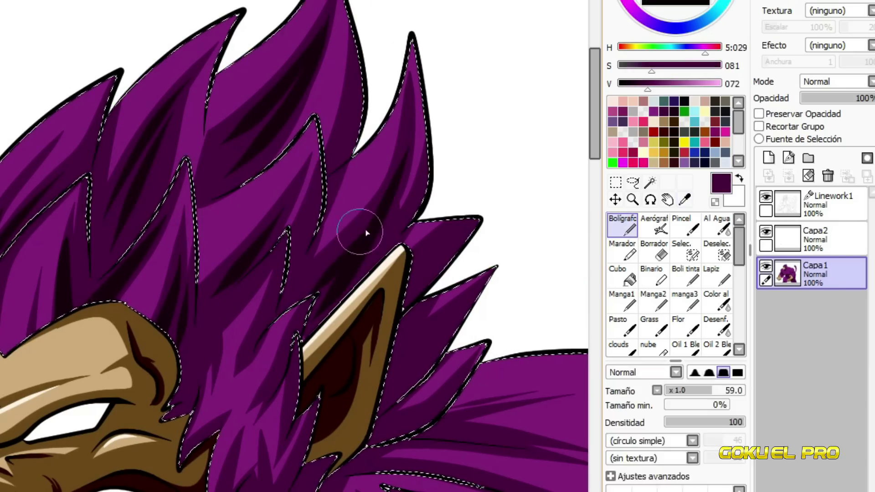
- Refine the shadows around the beard strands, and detail the front thigh and knee with near-black and dark purple
{"action": "scroll", "coordinate": [464, 134], "scroll_direction": "down", "scroll_amount": 4}
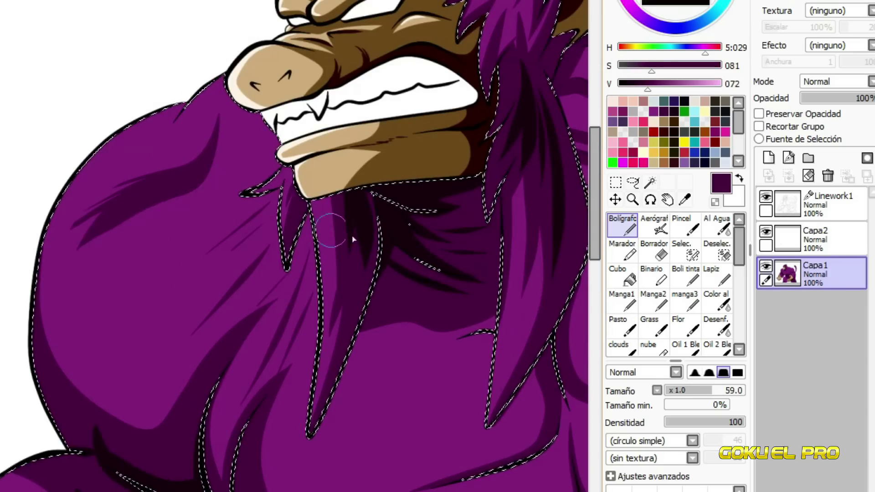
{"action": "key", "text": "Home"}
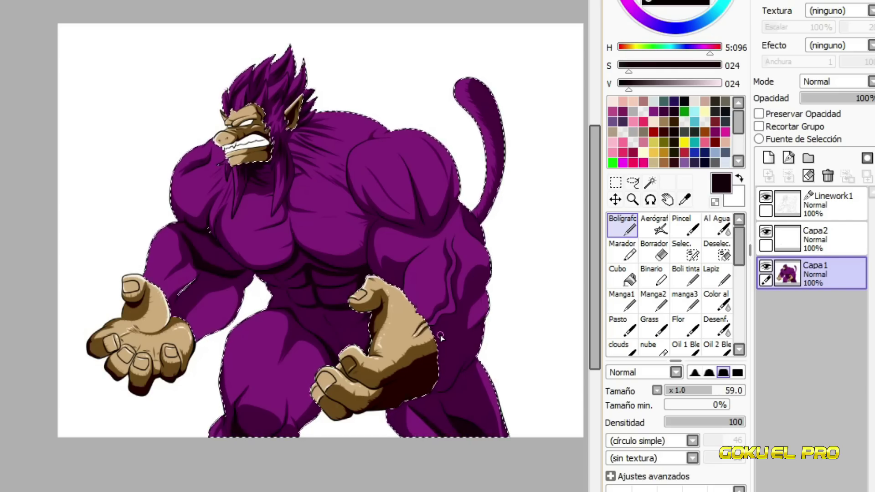
{"action": "scroll", "coordinate": [250, 444], "scroll_direction": "up", "scroll_amount": 5}
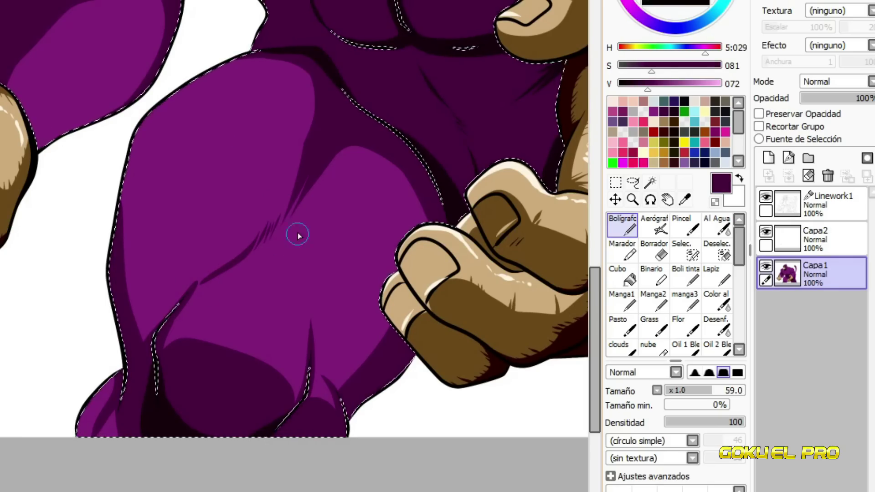
{"action": "scroll", "coordinate": [286, 365], "scroll_direction": "down", "scroll_amount": 5}
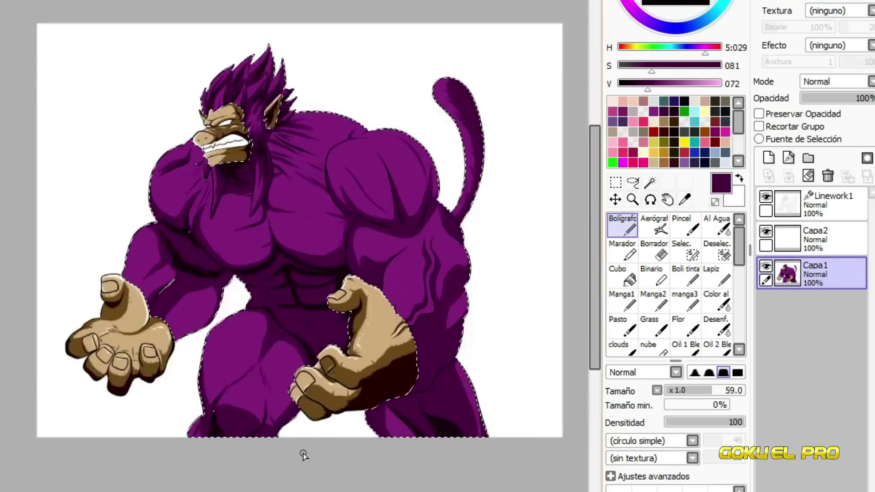
- Create a new layer above Capa1 and paint jagged red fur around the open hand's wrist with brush size 100
{"action": "scroll", "coordinate": [302, 452], "scroll_direction": "up", "scroll_amount": 4}
{"action": "left_click", "coordinate": [768, 159]}
{"action": "left_click", "coordinate": [654, 121]}
{"action": "left_click", "coordinate": [654, 131]}
{"action": "left_click_drag", "start_coordinate": [92, 294], "coordinate": [101, 218]}
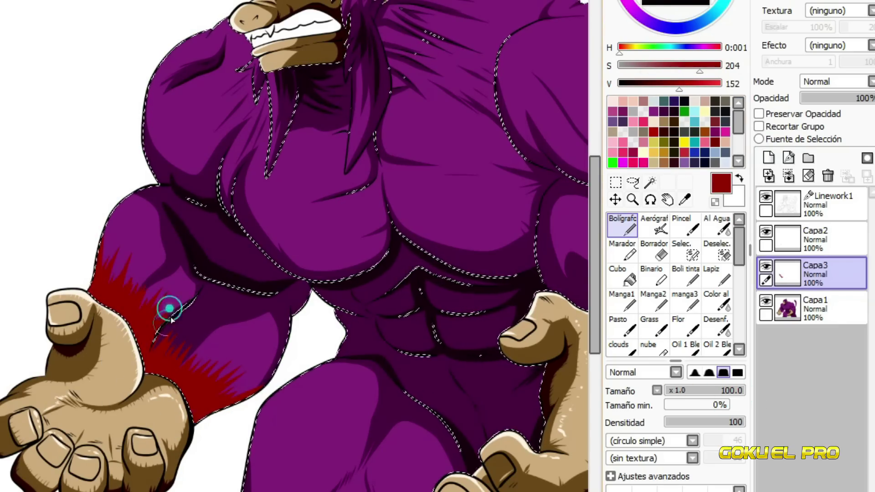
- Paint matching red fur on the curled hand's wrist and shade both wrists with dark red and near-black red strokes
{"action": "scroll", "coordinate": [192, 429], "scroll_direction": "right", "scroll_amount": 6}
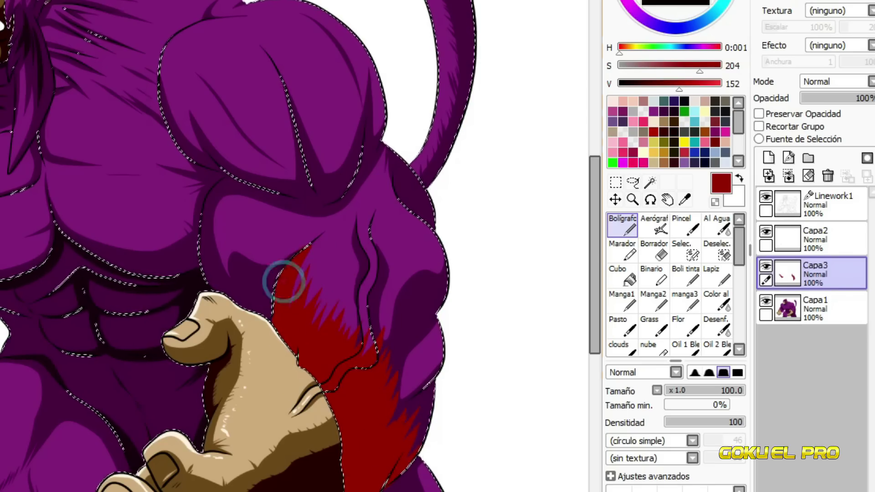
{"action": "scroll", "coordinate": [283, 282], "scroll_direction": "down", "scroll_amount": 2}
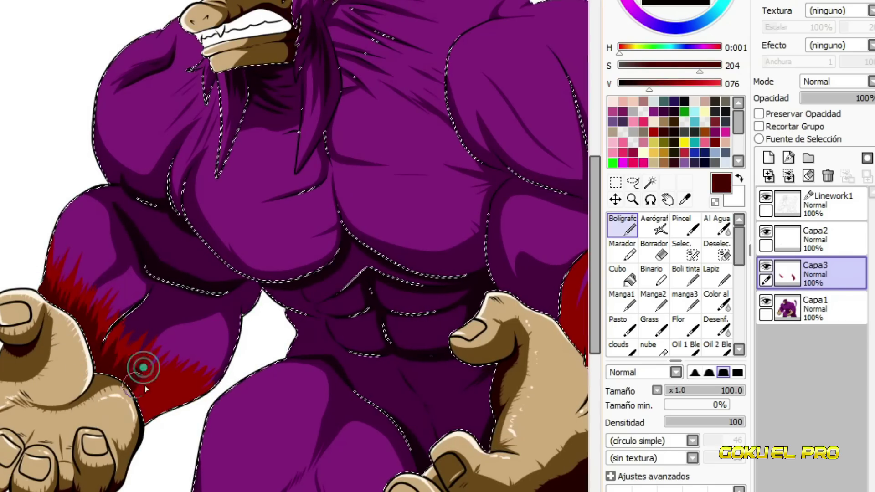
{"action": "scroll", "coordinate": [242, 285], "scroll_direction": "up", "scroll_amount": 2}
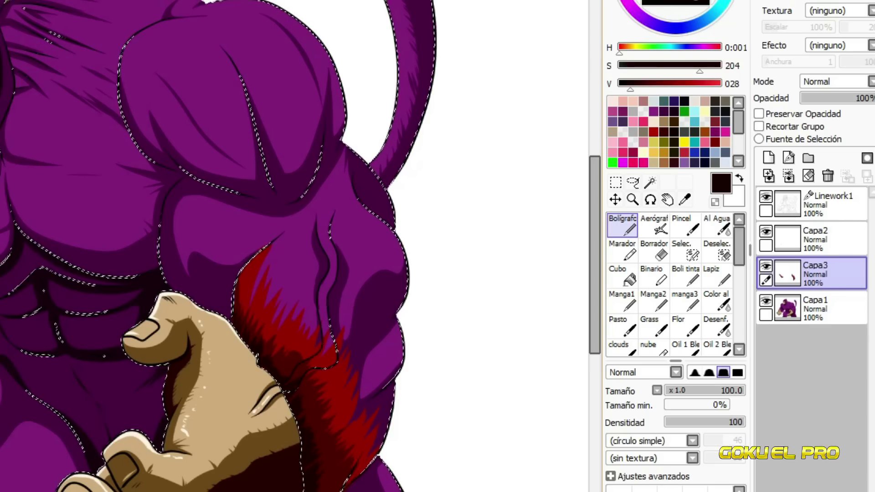
{"action": "scroll", "coordinate": [266, 347], "scroll_direction": "down", "scroll_amount": 2}
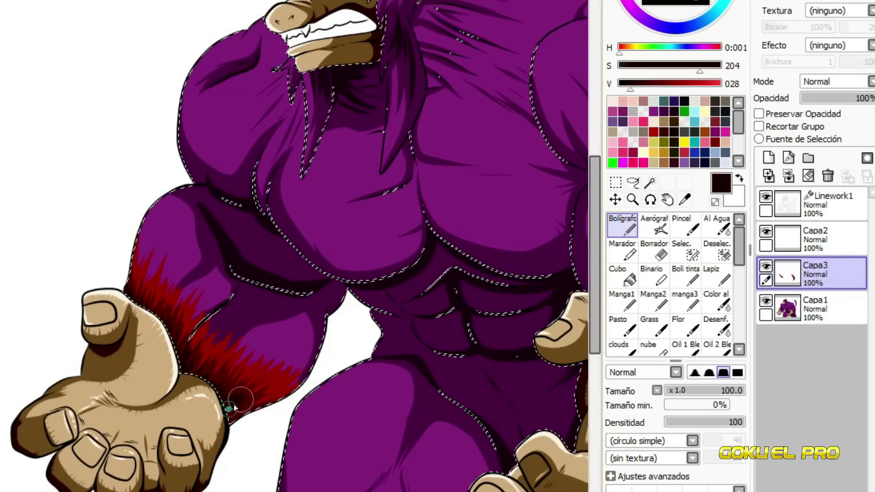
- Return to layer Capa1 and paint near-black shading where the open-hand arm meets the torso
{"action": "scroll", "coordinate": [241, 349], "scroll_direction": "right", "scroll_amount": 5}
{"action": "left_click", "coordinate": [25, 185], "text": "alt"}
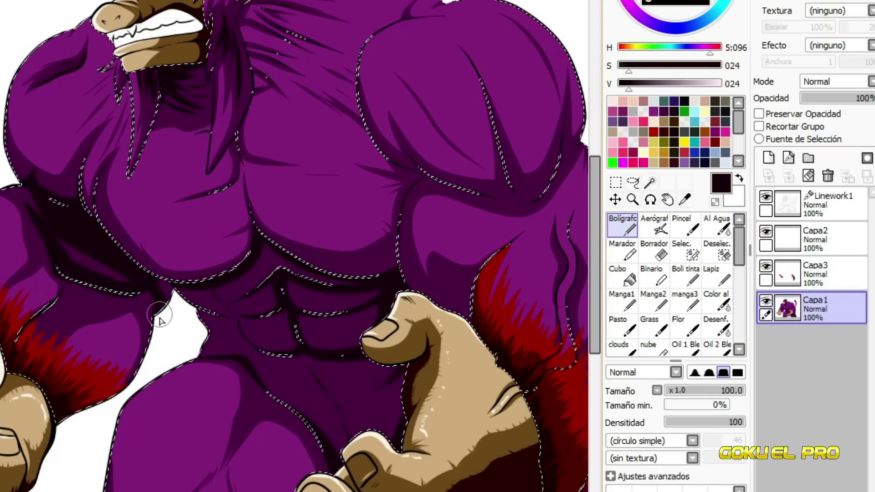
{"action": "scroll", "coordinate": [161, 320], "scroll_direction": "down", "scroll_amount": 3}
{"action": "scroll", "coordinate": [140, 247], "scroll_direction": "up", "scroll_amount": 3}
- Paint tapered dark red stripes across the chest, shoulders and thighs on Capa1, tidying them with dark purple
{"action": "left_click", "coordinate": [410, 319], "text": "alt"}
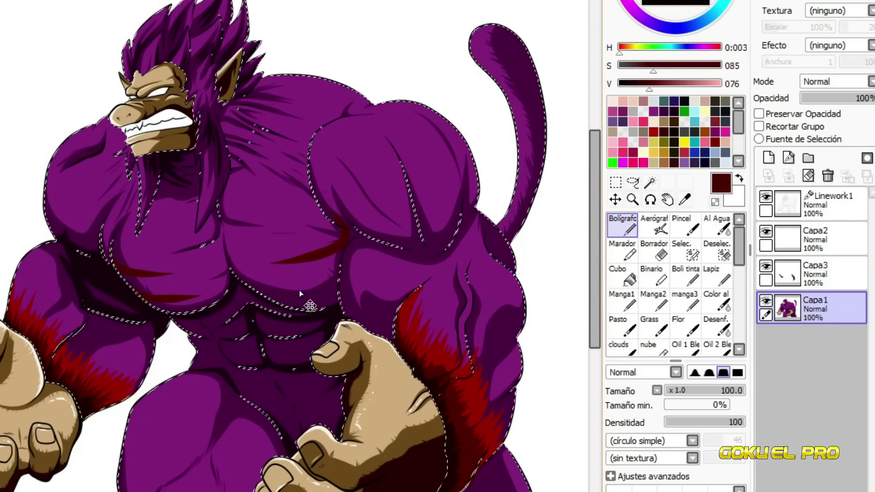
{"action": "scroll", "coordinate": [287, 289], "scroll_direction": "down", "scroll_amount": 2}
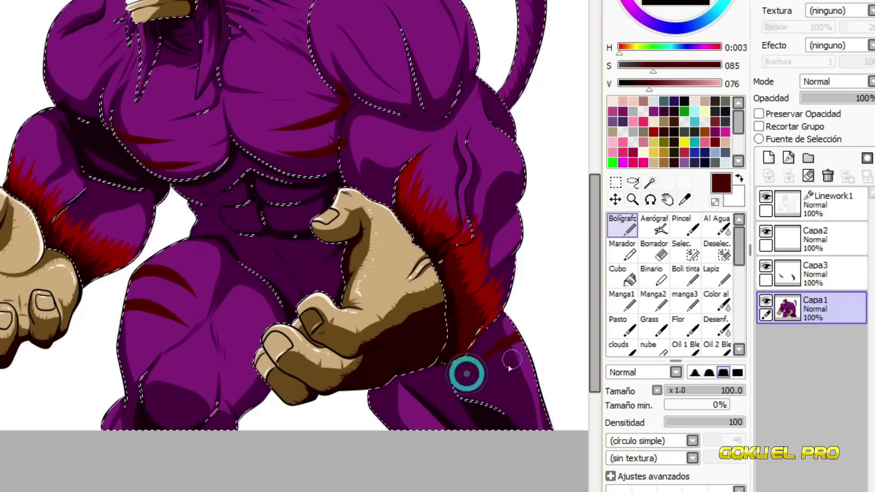
{"action": "scroll", "coordinate": [465, 371], "scroll_direction": "up", "scroll_amount": 3}
{"action": "scroll", "coordinate": [263, 161], "scroll_direction": "up", "scroll_amount": 4}
{"action": "left_click", "coordinate": [466, 474], "text": "alt"}
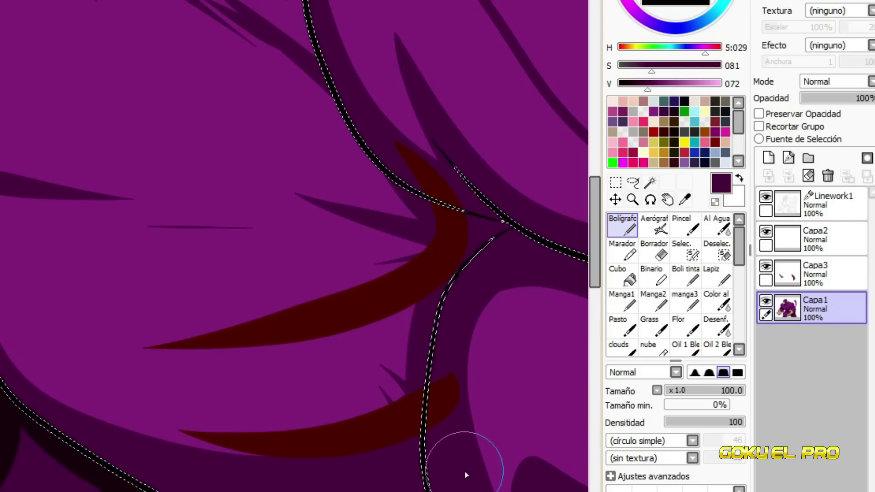
{"action": "scroll", "coordinate": [385, 153], "scroll_direction": "down", "scroll_amount": 3}
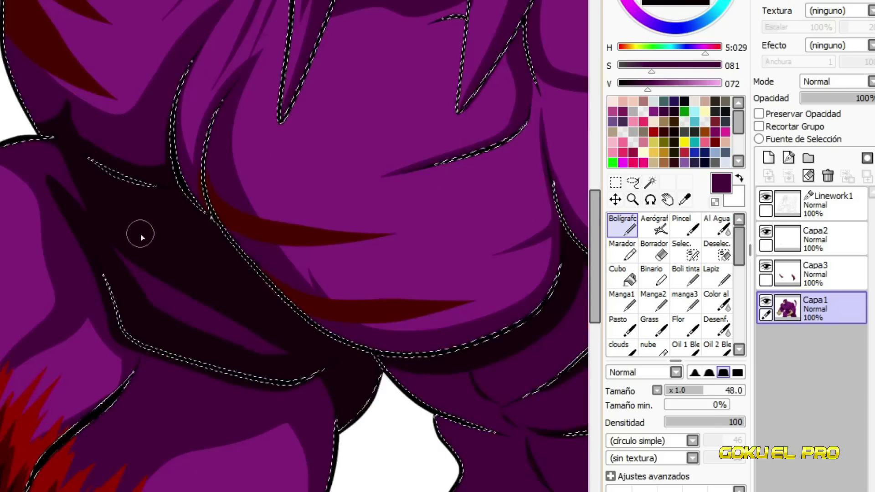
- Add thin light red highlights along the edges of the dark red chest stripes with brush size 48
{"action": "scroll", "coordinate": [282, 269], "scroll_direction": "up", "scroll_amount": 3}
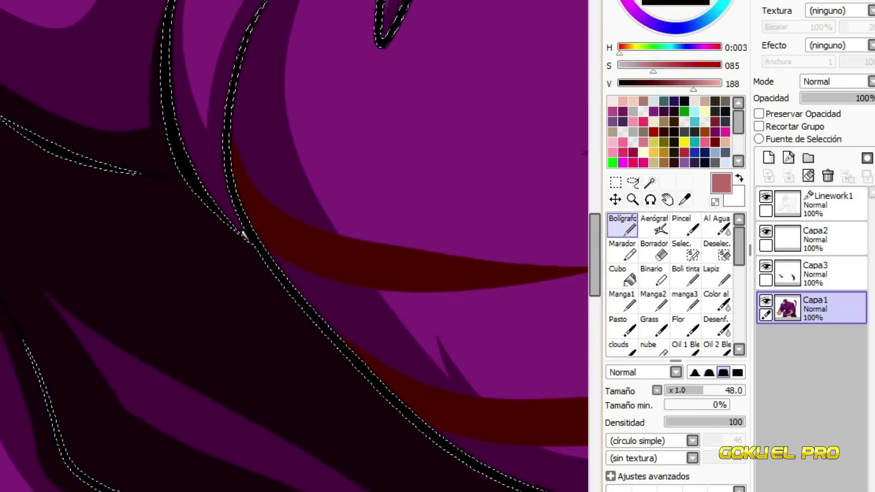
{"action": "key", "text": "Delete"}
{"action": "key", "text": "Delete"}
{"action": "key", "text": "Delete"}
{"action": "key", "text": "Delete"}
{"action": "key", "text": "Delete"}
{"action": "key", "text": "Delete"}
{"action": "key", "text": "Delete"}
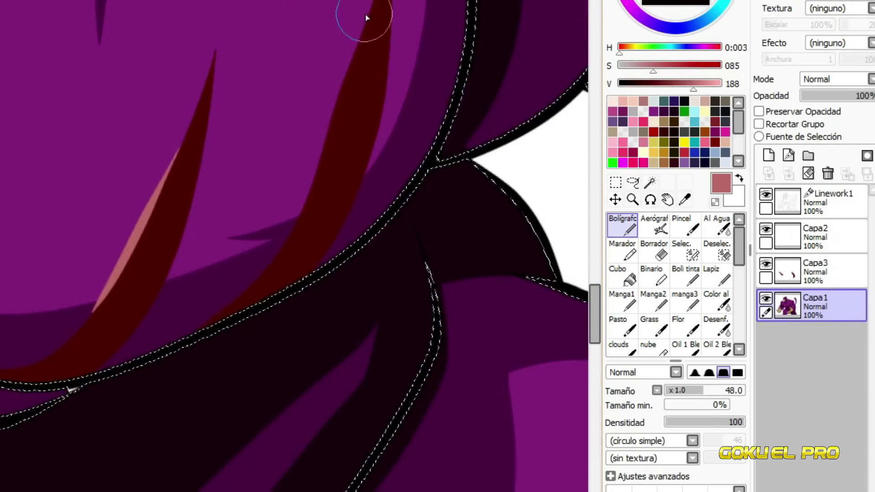
{"action": "key", "text": "Home"}
{"action": "scroll", "coordinate": [306, 150], "scroll_direction": "down", "scroll_amount": 3}
{"action": "scroll", "coordinate": [177, 132], "scroll_direction": "up", "scroll_amount": 3}
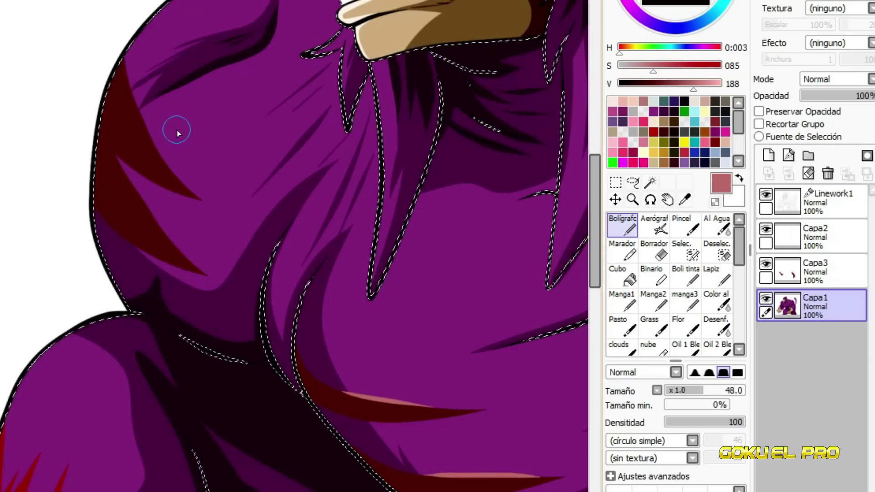
- Add matching light red edge highlights to the dark red stripes on the shoulders and thighs, and clear the selection
{"action": "scroll", "coordinate": [267, 14], "scroll_direction": "up", "scroll_amount": 5}
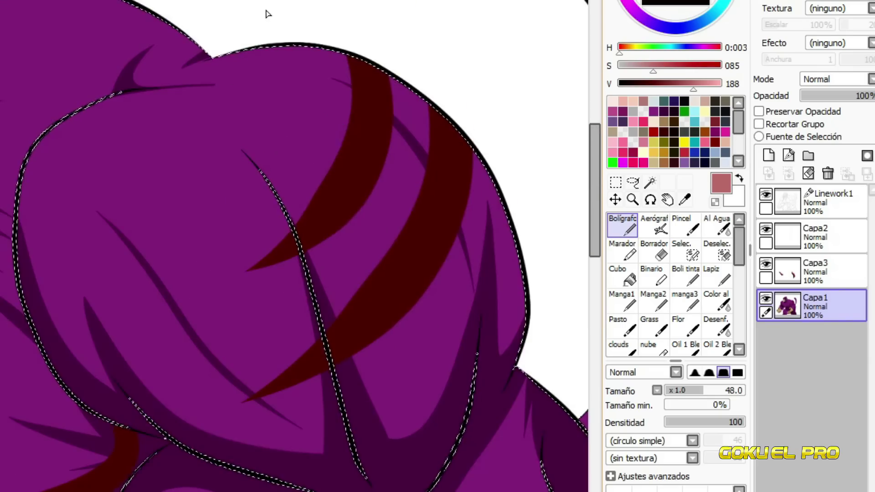
{"action": "scroll", "coordinate": [335, 289], "scroll_direction": "down", "scroll_amount": 5}
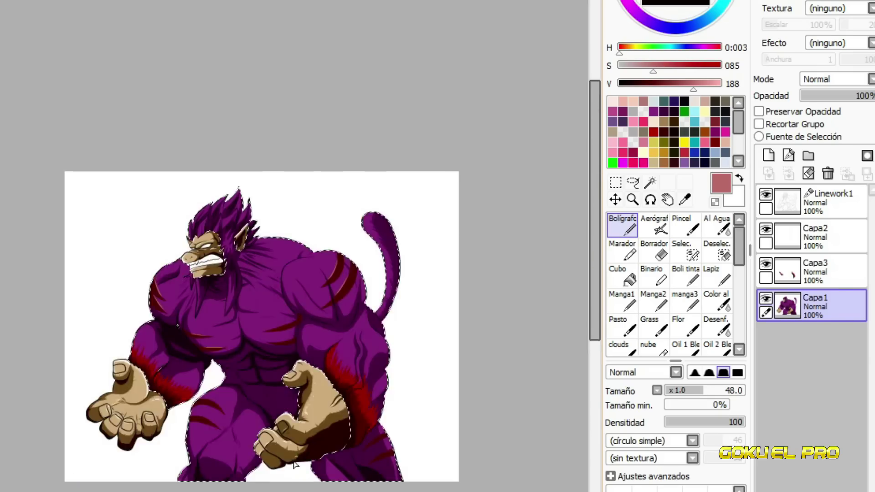
{"action": "scroll", "coordinate": [355, 6], "scroll_direction": "up", "scroll_amount": 6}
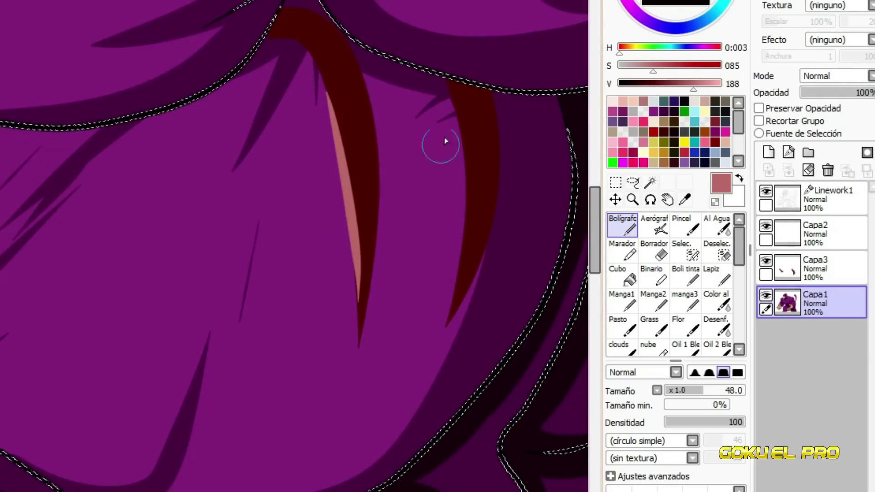
{"action": "scroll", "coordinate": [394, 290], "scroll_direction": "up", "scroll_amount": 3}
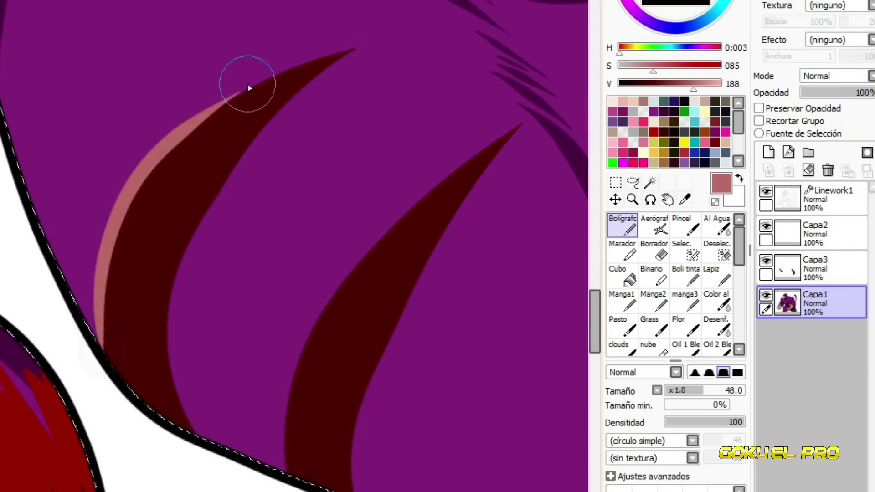
{"action": "scroll", "coordinate": [367, 265], "scroll_direction": "down", "scroll_amount": 5}
{"action": "scroll", "coordinate": [167, 211], "scroll_direction": "up", "scroll_amount": 5}
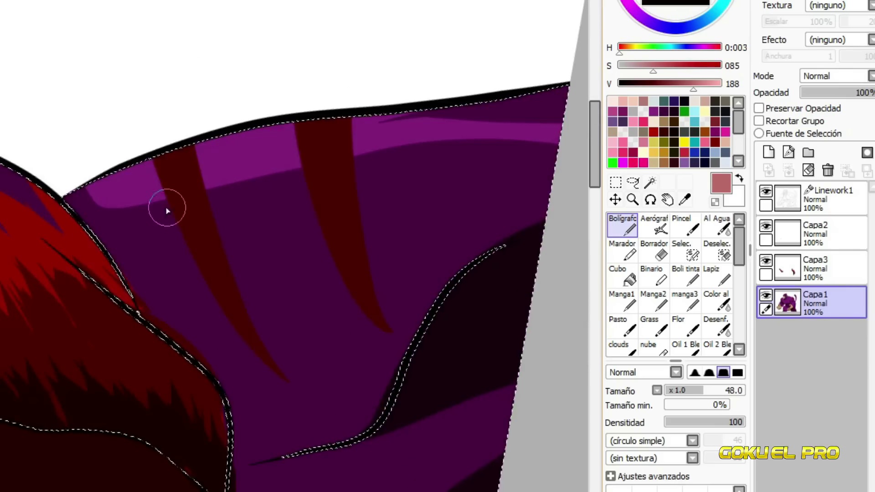
{"action": "scroll", "coordinate": [346, 297], "scroll_direction": "down", "scroll_amount": 5}
{"action": "scroll", "coordinate": [432, 424], "scroll_direction": "up", "scroll_amount": 2}
{"action": "scroll", "coordinate": [432, 246], "scroll_direction": "down", "scroll_amount": 1}
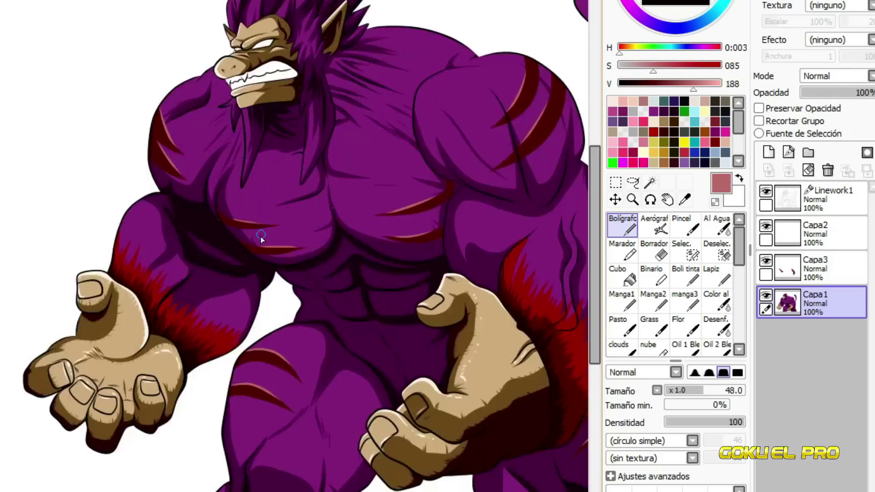
- Fill the small unpainted gaps beside the torso outlines with matching near-black and dark purple at brush size 8
{"action": "scroll", "coordinate": [285, 288], "scroll_direction": "up", "scroll_amount": 7}
{"action": "scroll", "coordinate": [285, 288], "scroll_direction": "down", "scroll_amount": 4}
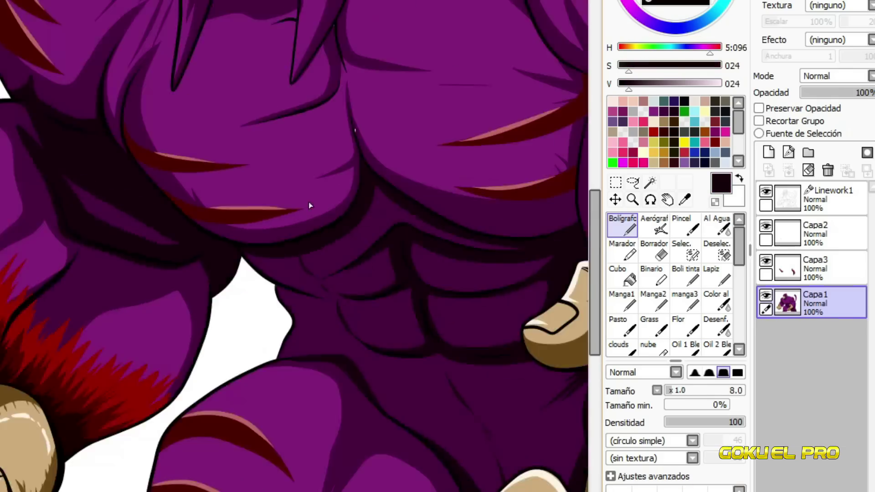
{"action": "scroll", "coordinate": [308, 203], "scroll_direction": "up", "scroll_amount": 2}
{"action": "scroll", "coordinate": [294, 148], "scroll_direction": "up", "scroll_amount": 3}
{"action": "left_click", "coordinate": [203, 403], "text": "alt"}
{"action": "scroll", "coordinate": [111, 267], "scroll_direction": "down", "scroll_amount": 2}
{"action": "scroll", "coordinate": [371, 137], "scroll_direction": "up", "scroll_amount": 2}
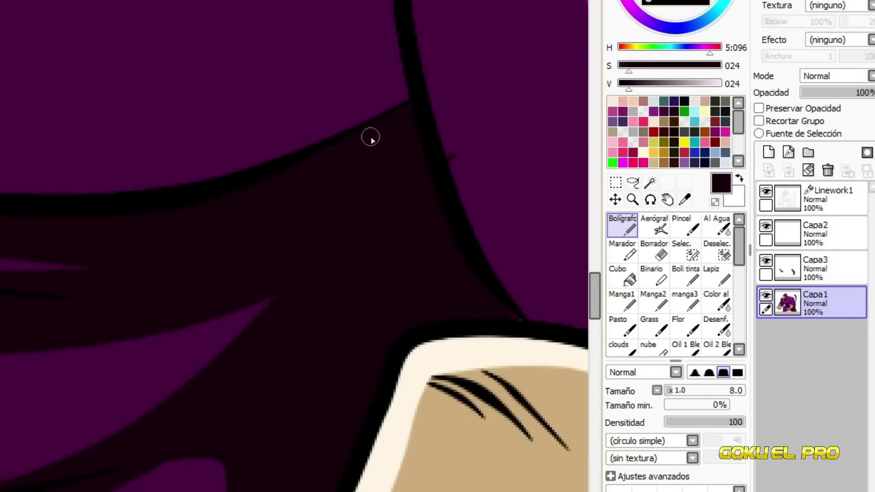
{"action": "left_click", "coordinate": [371, 137], "text": "alt"}
{"action": "scroll", "coordinate": [495, 277], "scroll_direction": "up", "scroll_amount": 2}
{"action": "scroll", "coordinate": [494, 276], "scroll_direction": "down", "scroll_amount": 3}
{"action": "scroll", "coordinate": [371, 244], "scroll_direction": "up", "scroll_amount": 2}
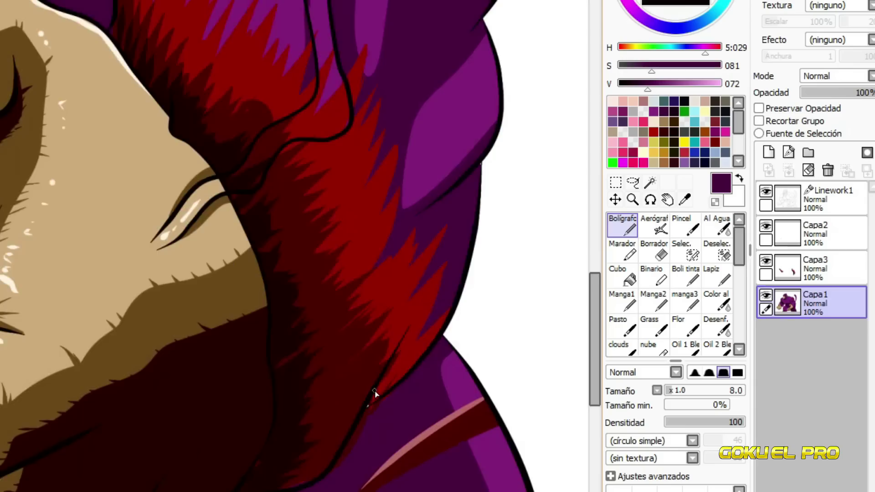
- Patch the gaps where the curled hand's wrist outline meets the fur, using sampled dark reds on layer Capa3
{"action": "scroll", "coordinate": [375, 396], "scroll_direction": "up", "scroll_amount": 3}
{"action": "left_click", "coordinate": [409, 150], "text": "alt"}
{"action": "scroll", "coordinate": [217, 394], "scroll_direction": "down", "scroll_amount": 2}
{"action": "left_click", "coordinate": [562, 179], "text": "alt"}
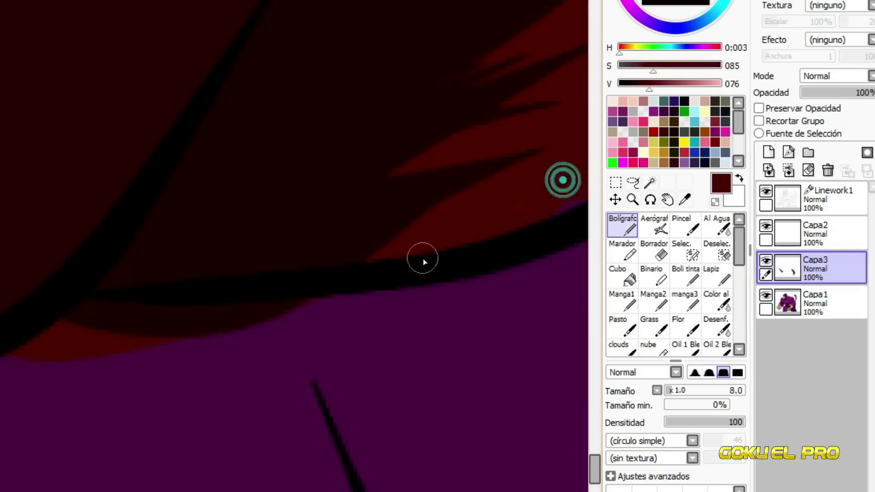
{"action": "scroll", "coordinate": [144, 286], "scroll_direction": "down", "scroll_amount": 2}
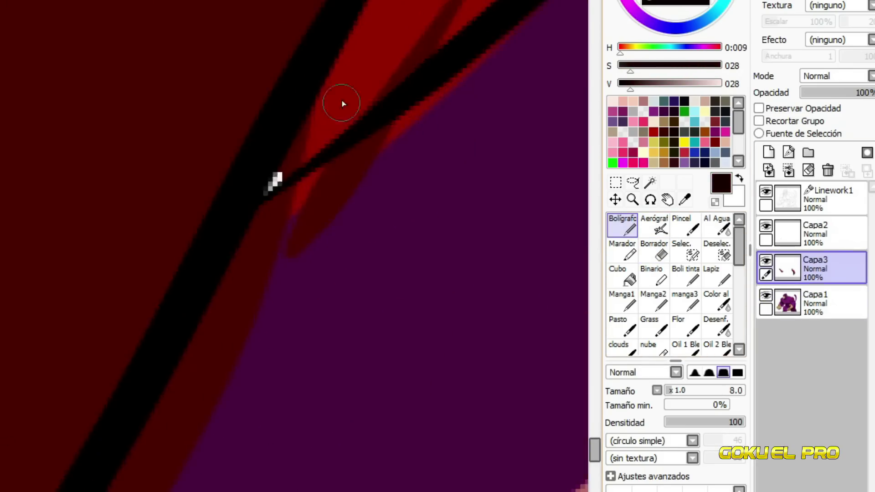
{"action": "scroll", "coordinate": [273, 182], "scroll_direction": "up", "scroll_amount": 1}
{"action": "left_click", "coordinate": [195, 365], "text": "alt"}
- Erase the red overflow beside the wrist outline at size 15, and patch the remaining wrist gaps with near-black red
{"action": "scroll", "coordinate": [195, 365], "scroll_direction": "down", "scroll_amount": 2}
{"action": "key", "text": "e"}
{"action": "left_click", "coordinate": [672, 390]}
{"action": "scroll", "coordinate": [385, 138], "scroll_direction": "up", "scroll_amount": 1}
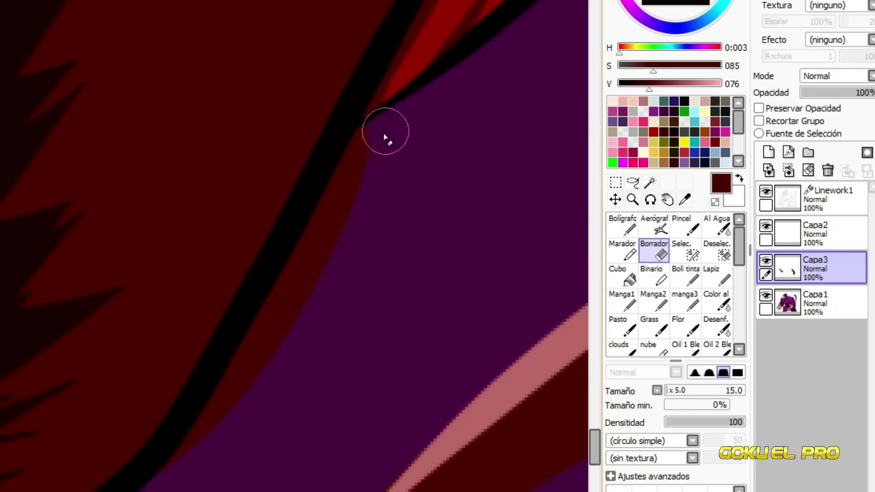
{"action": "left_click", "coordinate": [622, 225]}
{"action": "scroll", "coordinate": [361, 151], "scroll_direction": "down", "scroll_amount": 3}
{"action": "left_click", "coordinate": [137, 302], "text": "alt"}
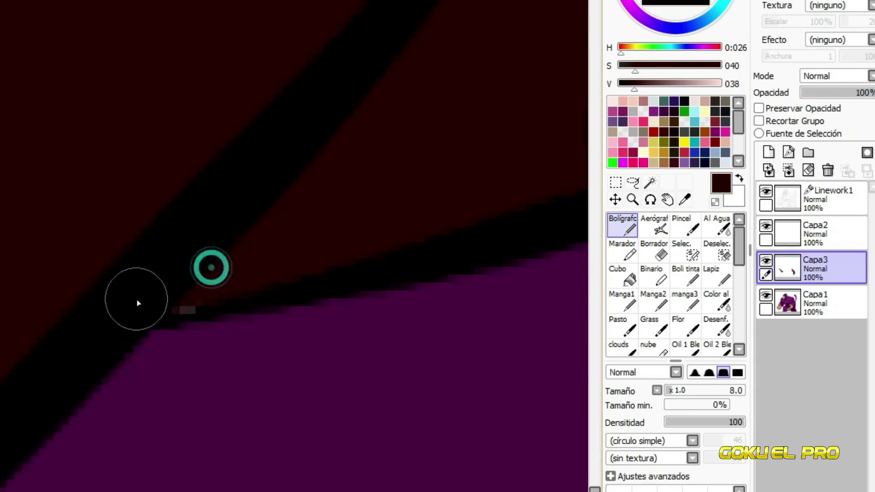
{"action": "scroll", "coordinate": [217, 368], "scroll_direction": "down", "scroll_amount": 2}
{"action": "scroll", "coordinate": [217, 368], "scroll_direction": "up", "scroll_amount": 2}
{"action": "scroll", "coordinate": [319, 158], "scroll_direction": "down", "scroll_amount": 2}
{"action": "scroll", "coordinate": [195, 176], "scroll_direction": "up", "scroll_amount": 3}
- Fill the pinhole gaps around the beard strand with purple and those beside the jaw with near-black red
{"action": "left_click", "coordinate": [195, 176], "text": "alt"}
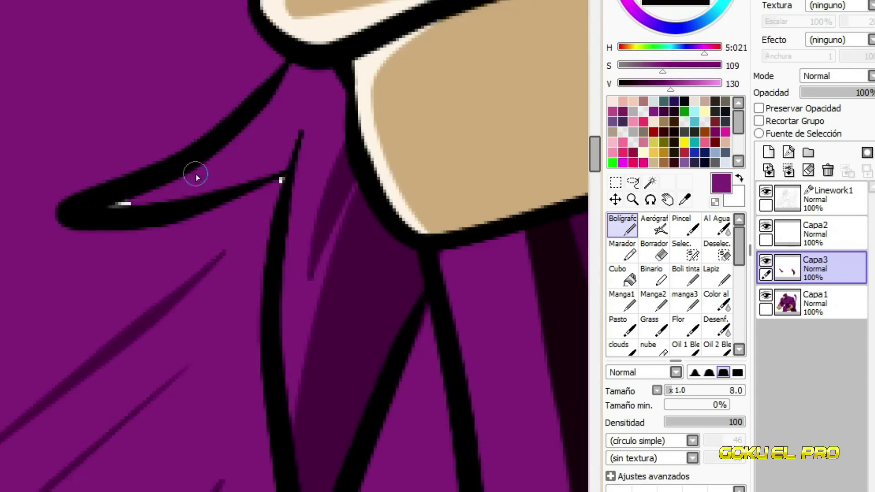
{"action": "scroll", "coordinate": [402, 251], "scroll_direction": "up", "scroll_amount": 2}
{"action": "left_click", "coordinate": [403, 250], "text": "alt"}
{"action": "scroll", "coordinate": [402, 251], "scroll_direction": "down", "scroll_amount": 2}
{"action": "scroll", "coordinate": [448, 157], "scroll_direction": "up", "scroll_amount": 2}
{"action": "left_click", "coordinate": [447, 157], "text": "alt"}
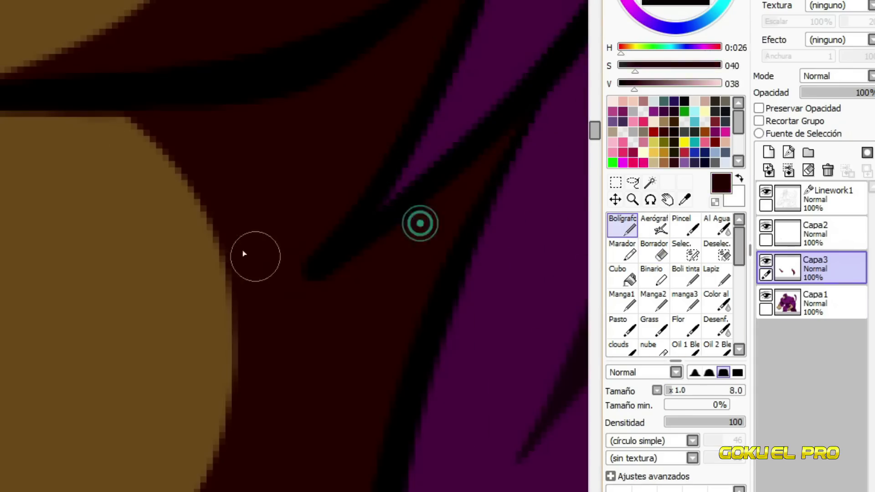
- Patch the white gaps in the fur behind the jaw and along the neck with sampled purple tones
{"action": "scroll", "coordinate": [354, 422], "scroll_direction": "down", "scroll_amount": 2}
{"action": "left_click", "coordinate": [354, 422], "text": "alt"}
{"action": "scroll", "coordinate": [336, 220], "scroll_direction": "up", "scroll_amount": 2}
{"action": "scroll", "coordinate": [365, 181], "scroll_direction": "down", "scroll_amount": 2}
{"action": "scroll", "coordinate": [389, 329], "scroll_direction": "up", "scroll_amount": 2}
{"action": "left_click", "coordinate": [390, 328], "text": "alt"}
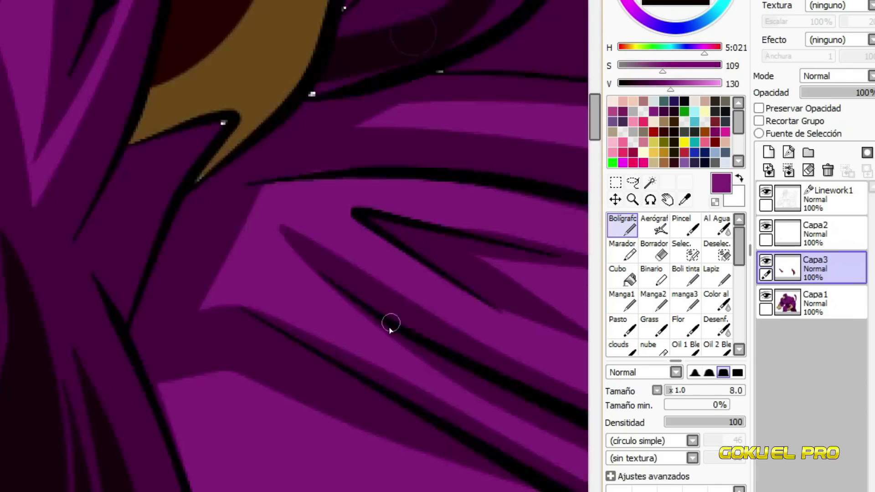
{"action": "scroll", "coordinate": [390, 329], "scroll_direction": "down", "scroll_amount": 2}
{"action": "scroll", "coordinate": [553, 273], "scroll_direction": "up", "scroll_amount": 2}
{"action": "scroll", "coordinate": [260, 107], "scroll_direction": "up", "scroll_amount": 2}
- Touch up the gaps inside the ear and where it meets the hair with near-black red and near-black purple
{"action": "left_click", "coordinate": [260, 107], "text": "alt"}
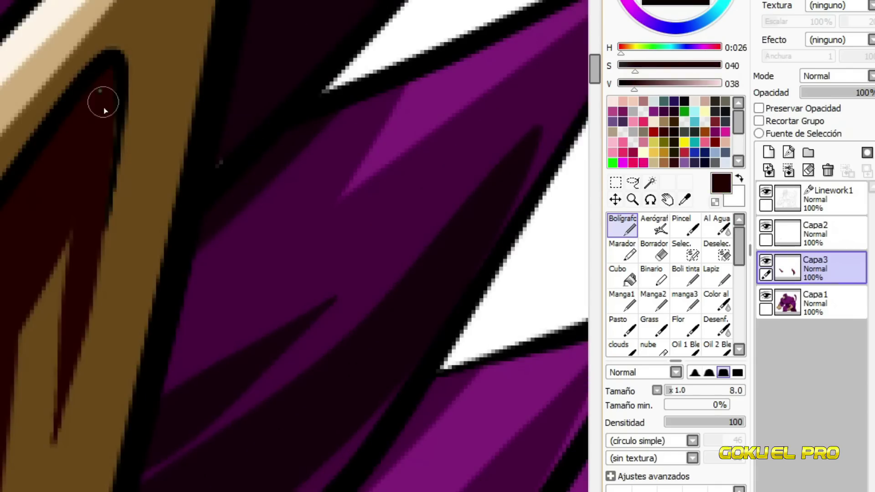
{"action": "scroll", "coordinate": [104, 111], "scroll_direction": "down", "scroll_amount": 2}
{"action": "scroll", "coordinate": [300, 324], "scroll_direction": "up", "scroll_amount": 2}
{"action": "left_click", "coordinate": [301, 324], "text": "alt"}
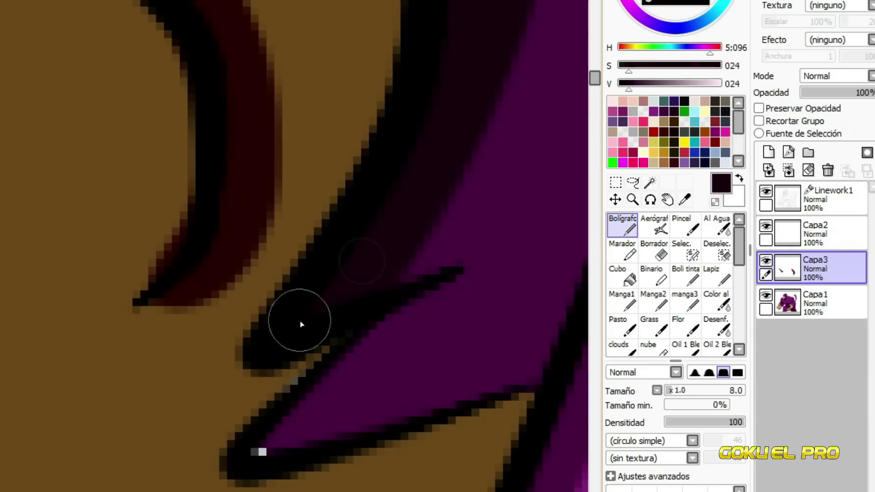
{"action": "scroll", "coordinate": [256, 391], "scroll_direction": "down", "scroll_amount": 2}
{"action": "left_click", "coordinate": [316, 249], "text": "alt"}
{"action": "scroll", "coordinate": [343, 78], "scroll_direction": "up", "scroll_amount": 2}
{"action": "left_click", "coordinate": [343, 78], "text": "alt"}
- Fill the remaining gaps at the hair tips and around the ear with dark purple and near-black at brush size 4
{"action": "scroll", "coordinate": [258, 74], "scroll_direction": "down", "scroll_amount": 2}
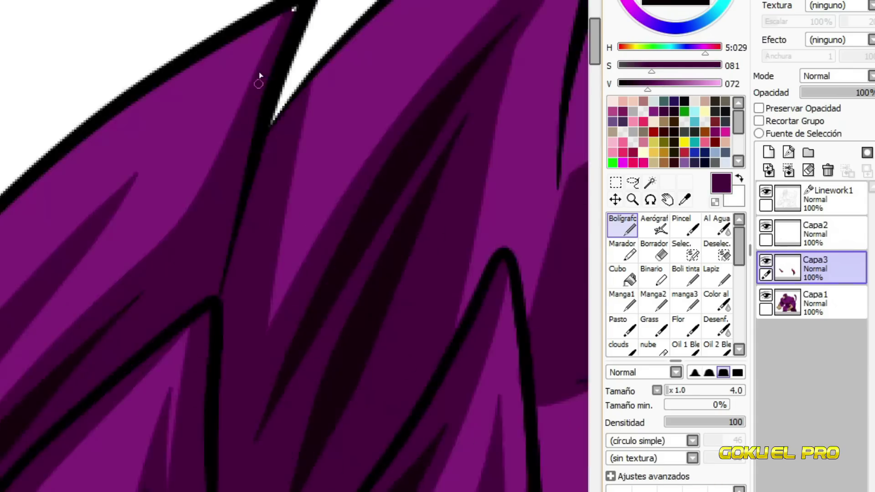
{"action": "scroll", "coordinate": [230, 198], "scroll_direction": "up", "scroll_amount": 2}
{"action": "scroll", "coordinate": [231, 198], "scroll_direction": "down", "scroll_amount": 2}
{"action": "scroll", "coordinate": [271, 97], "scroll_direction": "up", "scroll_amount": 3}
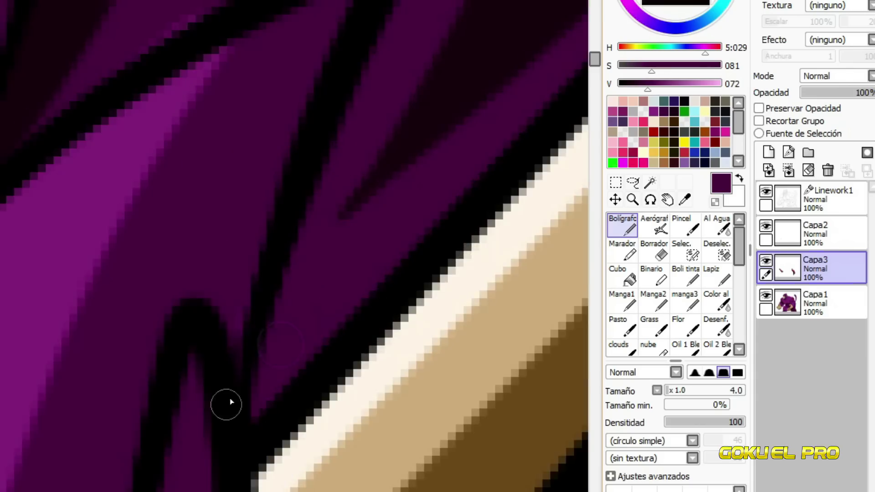
{"action": "scroll", "coordinate": [235, 231], "scroll_direction": "down", "scroll_amount": 1}
{"action": "scroll", "coordinate": [343, 406], "scroll_direction": "down", "scroll_amount": 1}
{"action": "left_click", "coordinate": [195, 367], "text": "alt"}
{"action": "left_click", "coordinate": [283, 170], "text": "alt"}
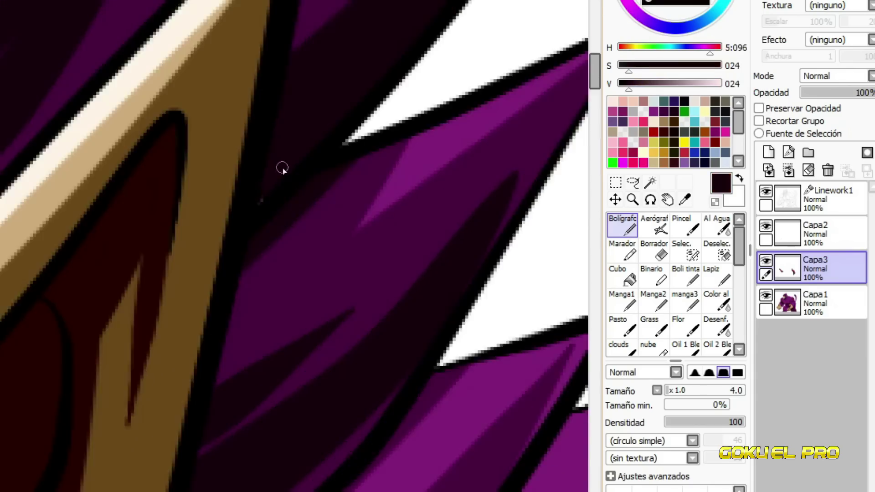
- Select the eyes and teeth with the magic wand on the Linework1 layer
{"action": "scroll", "coordinate": [257, 274], "scroll_direction": "down", "scroll_amount": 3}
{"action": "left_click", "coordinate": [825, 198]}
{"action": "left_click", "coordinate": [650, 182]}
{"action": "scroll", "coordinate": [424, 336], "scroll_direction": "up", "scroll_amount": 3}
{"action": "left_click", "coordinate": [424, 336]}
{"action": "scroll", "coordinate": [292, 246], "scroll_direction": "down", "scroll_amount": 2}
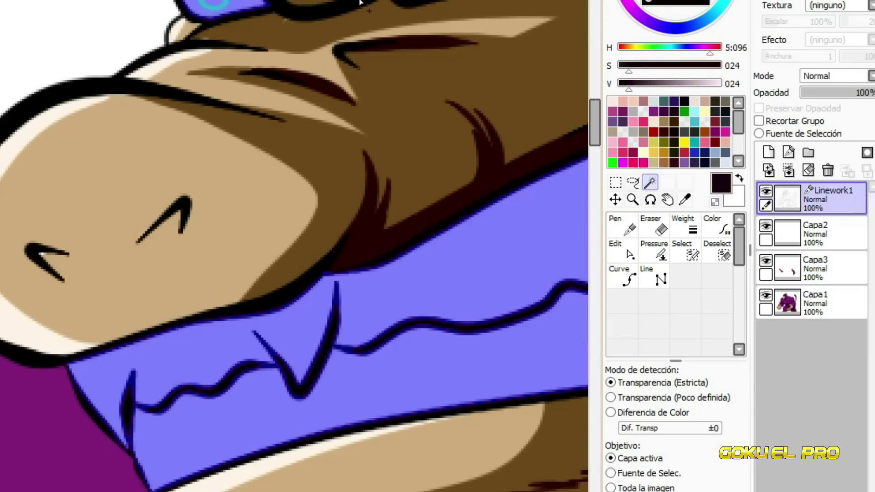
- On Capa1, fill the selected eyes with green and the teeth with very light grey
{"action": "left_click", "coordinate": [816, 301]}
{"action": "left_click", "coordinate": [622, 274]}
{"action": "left_click", "coordinate": [704, 98]}
{"action": "scroll", "coordinate": [319, 228], "scroll_direction": "down", "scroll_amount": 2}
{"action": "left_click", "coordinate": [683, 111]}
{"action": "left_click", "coordinate": [332, 226]}
{"action": "scroll", "coordinate": [396, 358], "scroll_direction": "up", "scroll_amount": 2}
{"action": "left_click", "coordinate": [619, 65]}
{"action": "left_click", "coordinate": [396, 214]}
- Paint mid-grey shadows on the front teeth and fangs with the Bolígrafo brush at size 17
{"action": "left_click", "coordinate": [620, 221]}
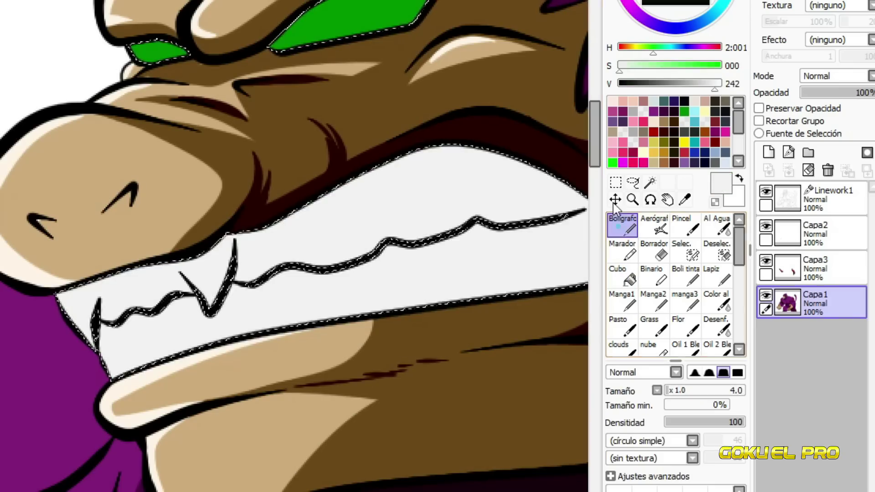
{"action": "left_click_drag", "start_coordinate": [124, 302], "coordinate": [156, 301]}
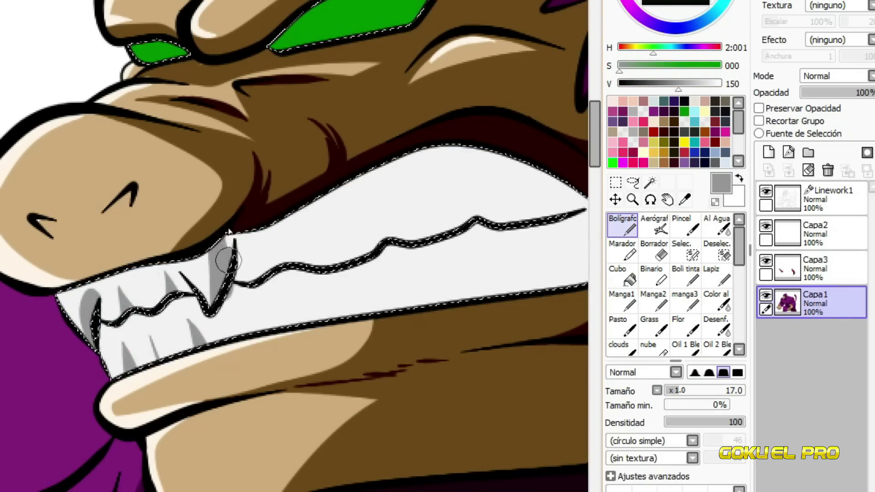
{"action": "left_click_drag", "start_coordinate": [229, 232], "coordinate": [53, 298]}
- Fill the back teeth with mid-grey, shade them with dark grey wedges and add thin black detail lines
{"action": "scroll", "coordinate": [44, 312], "scroll_direction": "down", "scroll_amount": 2}
{"action": "left_click", "coordinate": [361, 233]}
{"action": "scroll", "coordinate": [362, 233], "scroll_direction": "up", "scroll_amount": 2}
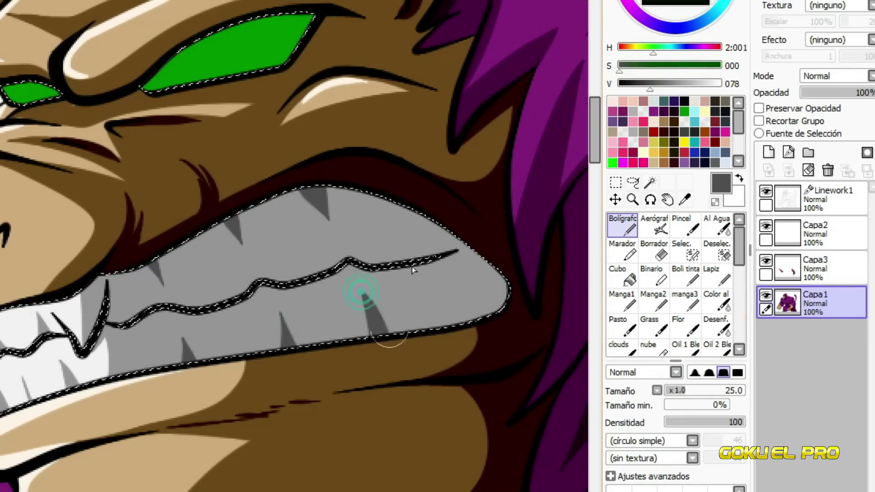
{"action": "scroll", "coordinate": [370, 176], "scroll_direction": "down", "scroll_amount": 2}
{"action": "scroll", "coordinate": [371, 176], "scroll_direction": "up", "scroll_amount": 2}
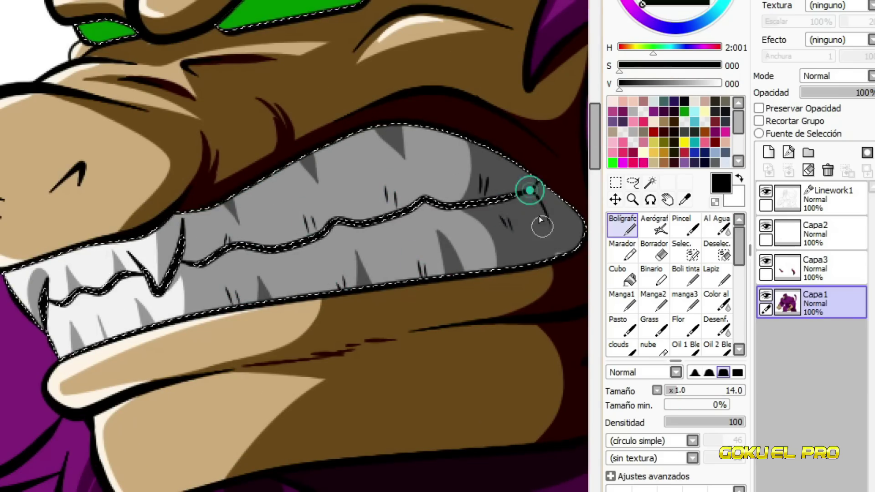
- Paint light green highlights on the green eyes with brush size 32 and clear the selection
{"action": "scroll", "coordinate": [67, 276], "scroll_direction": "down", "scroll_amount": 2}
{"action": "scroll", "coordinate": [151, 173], "scroll_direction": "up", "scroll_amount": 2}
{"action": "left_click", "coordinate": [684, 111]}
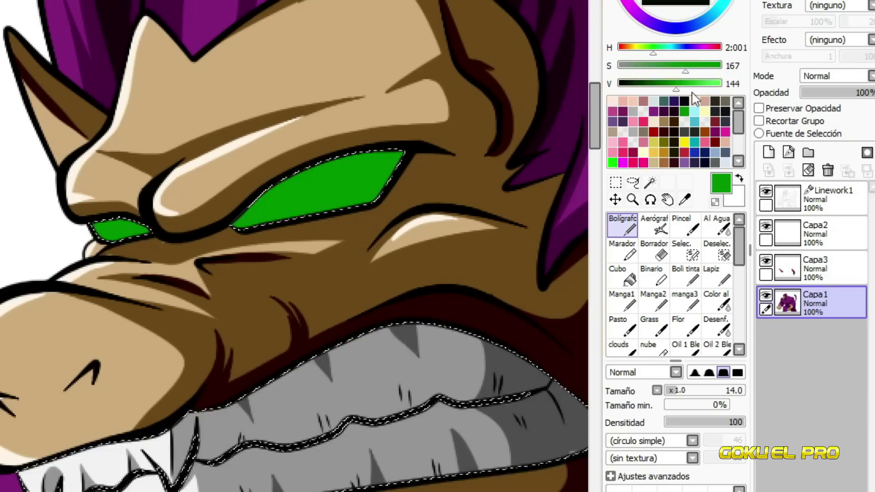
{"action": "scroll", "coordinate": [121, 236], "scroll_direction": "down", "scroll_amount": 3}
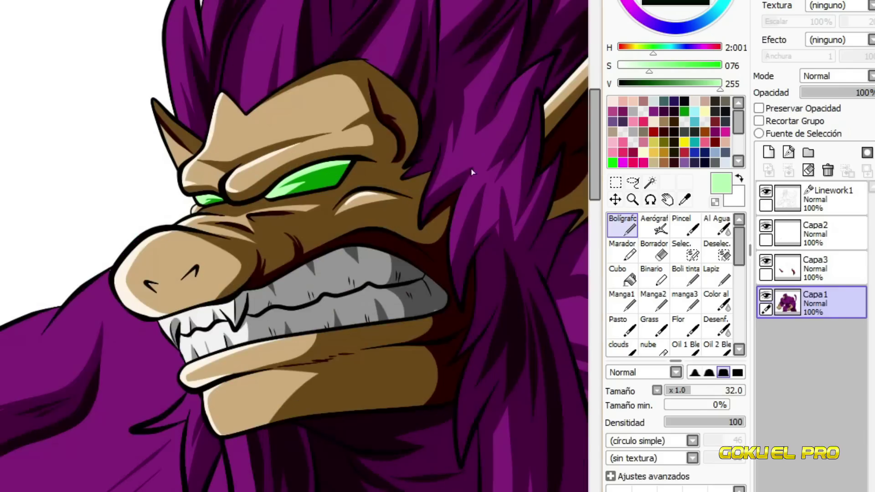
- Select the face skin from Linework1 and paint dark red stripes on the forehead, cheek and chin on Capa1 with the Bolígrafo brush
{"action": "left_click", "coordinate": [650, 182]}
{"action": "left_click", "coordinate": [815, 198]}
{"action": "left_click", "coordinate": [815, 300]}
{"action": "left_click", "coordinate": [622, 224]}
{"action": "scroll", "coordinate": [457, 377], "scroll_direction": "up", "scroll_amount": 2}
{"action": "scroll", "coordinate": [457, 376], "scroll_direction": "down", "scroll_amount": 2}
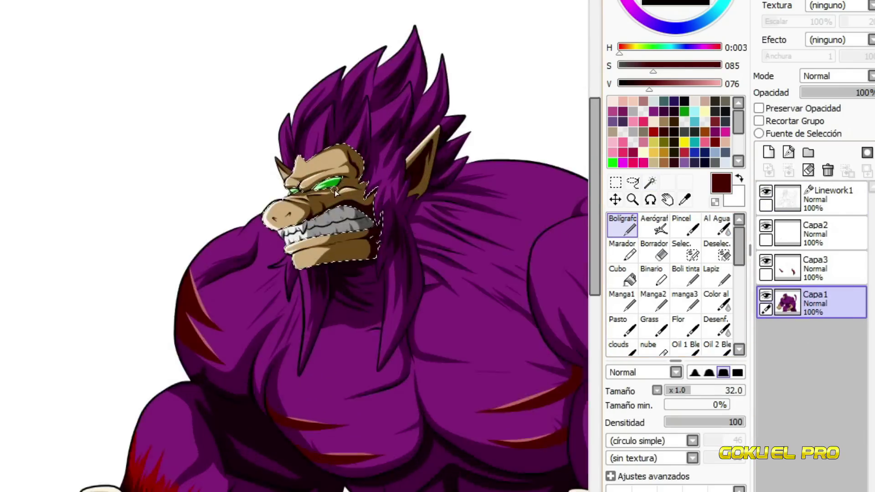
{"action": "scroll", "coordinate": [381, 208], "scroll_direction": "up", "scroll_amount": 2}
{"action": "left_click", "coordinate": [380, 209]}
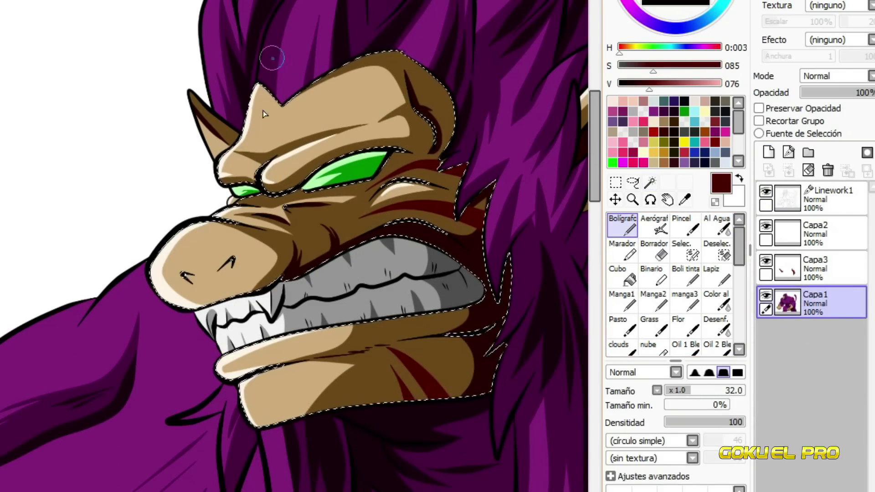
- Paint both nostrils on the snout solid black
{"action": "scroll", "coordinate": [274, 175], "scroll_direction": "up", "scroll_amount": 3}
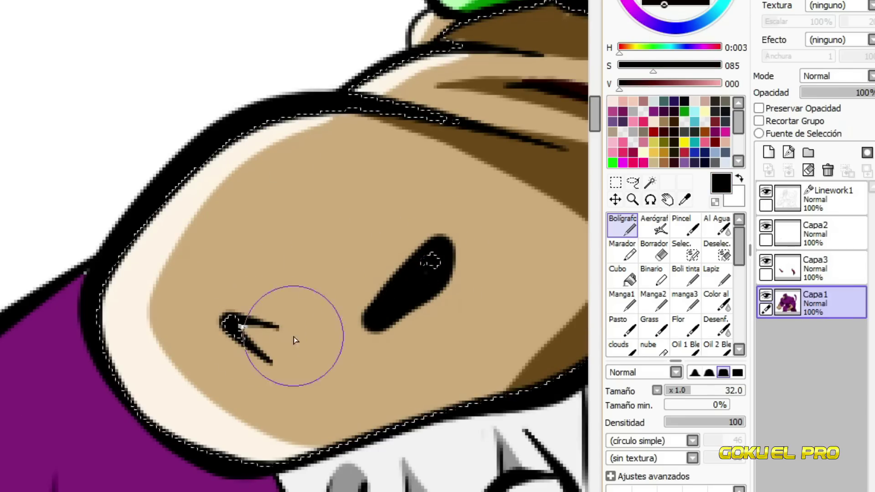
{"action": "left_click_drag", "start_coordinate": [273, 331], "coordinate": [218, 335]}
{"action": "left_click", "coordinate": [420, 268]}
{"action": "left_click", "coordinate": [495, 35]}
- Sample the dark red and near-black tones and touch up small gaps where the face stripes meet the hair
{"action": "scroll", "coordinate": [480, 410], "scroll_direction": "down", "scroll_amount": 3}
{"action": "scroll", "coordinate": [361, 199], "scroll_direction": "up", "scroll_amount": 3}
{"action": "left_click", "coordinate": [361, 199], "text": "alt"}
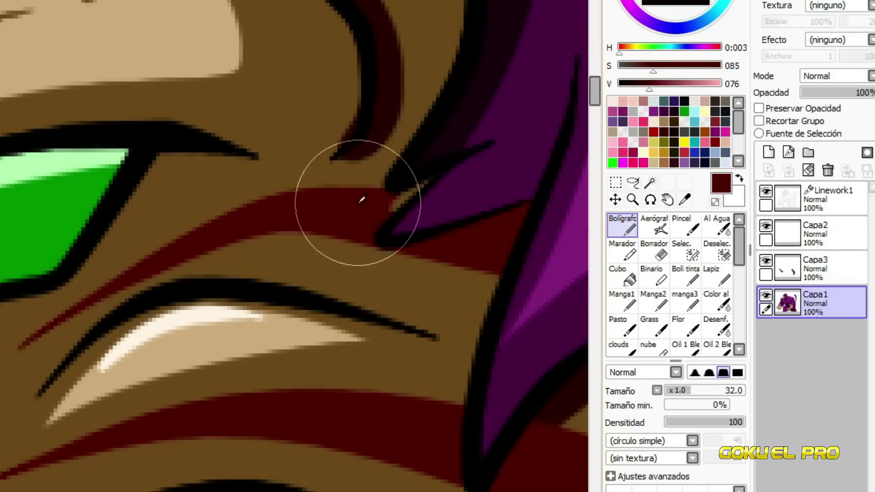
{"action": "left_click", "coordinate": [420, 176], "text": "alt"}
{"action": "scroll", "coordinate": [471, 237], "scroll_direction": "down", "scroll_amount": 3}
{"action": "scroll", "coordinate": [247, 205], "scroll_direction": "up", "scroll_amount": 3}
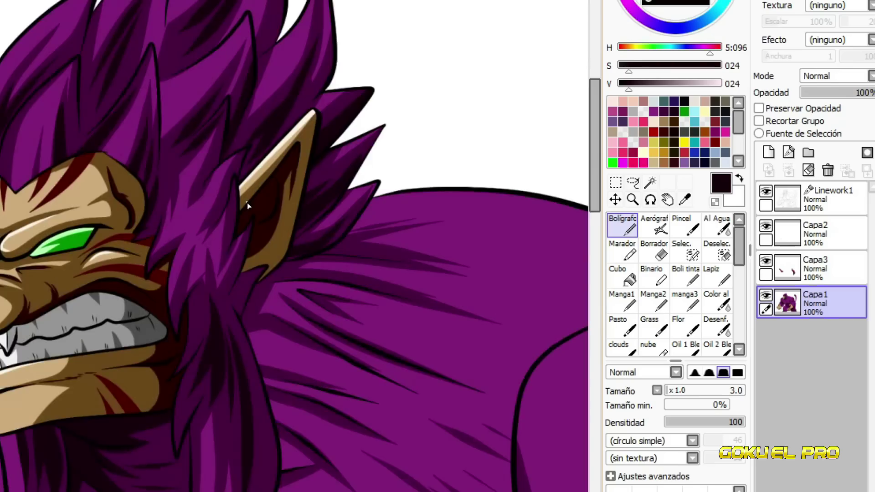
- Select the torso, arms and front leg with the magic wand on Linework1 and add a new layer above Capa2
{"action": "scroll", "coordinate": [248, 206], "scroll_direction": "down", "scroll_amount": 4}
{"action": "left_click", "coordinate": [815, 199]}
{"action": "left_click", "coordinate": [649, 182]}
{"action": "left_click", "coordinate": [292, 227]}
{"action": "left_click", "coordinate": [768, 233]}
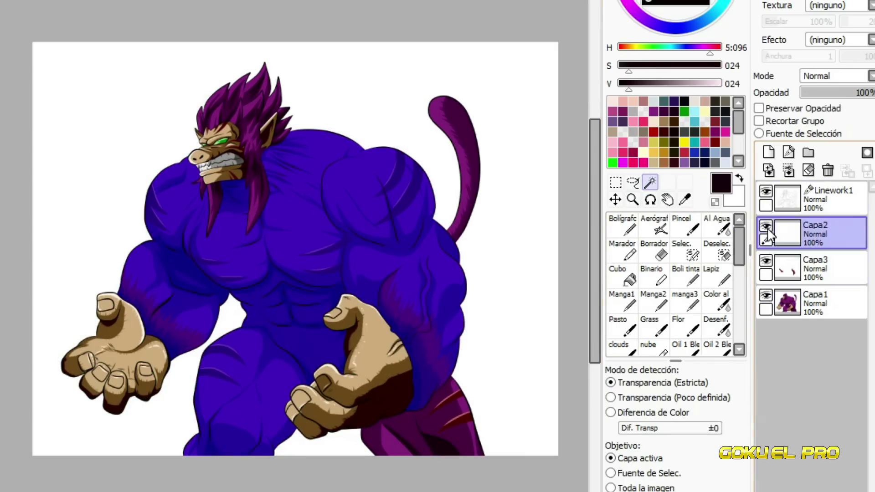
{"action": "left_click", "coordinate": [815, 90]}
- Airbrush light pink highlights at size 85 with the Aerógrafo on the front arm and the first pectoral
{"action": "left_click", "coordinate": [654, 226]}
{"action": "scroll", "coordinate": [291, 228], "scroll_direction": "up", "scroll_amount": 3}
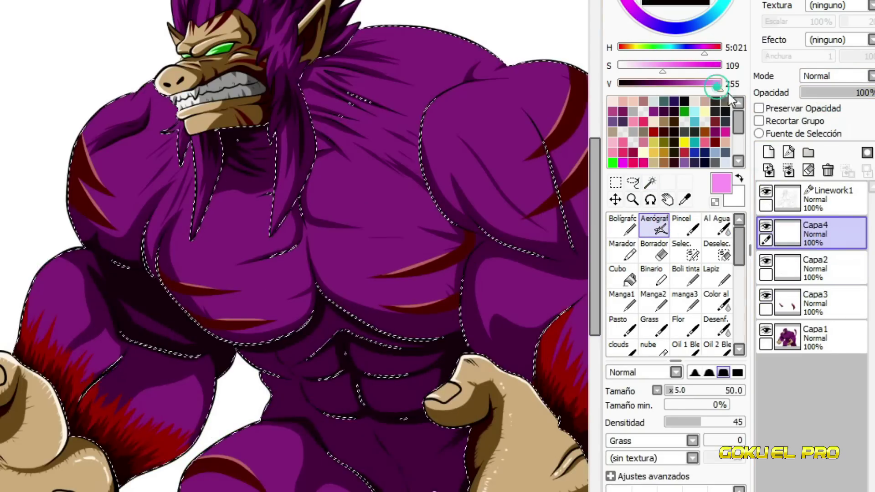
{"action": "scroll", "coordinate": [182, 273], "scroll_direction": "up", "scroll_amount": 2}
{"action": "left_click", "coordinate": [679, 390]}
{"action": "left_click_drag", "start_coordinate": [72, 255], "coordinate": [68, 301]}
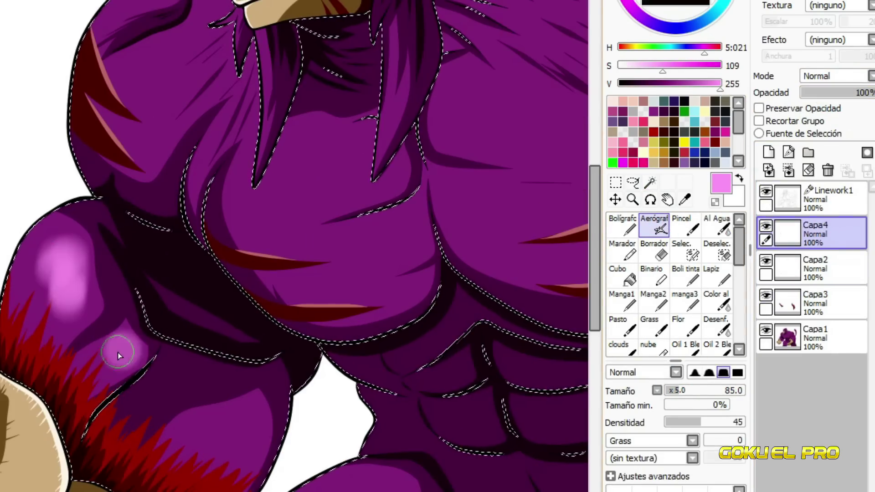
{"action": "scroll", "coordinate": [118, 352], "scroll_direction": "up", "scroll_amount": 2}
{"action": "scroll", "coordinate": [109, 253], "scroll_direction": "down", "scroll_amount": 2}
{"action": "left_click_drag", "start_coordinate": [86, 244], "coordinate": [214, 322]}
{"action": "scroll", "coordinate": [108, 250], "scroll_direction": "down", "scroll_amount": 3}
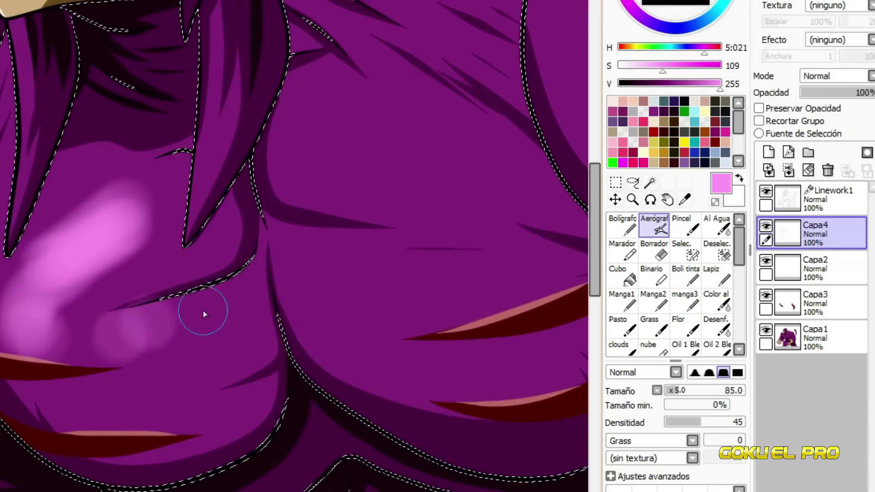
- Airbrush light pink highlights on the other pectoral, the upper back, the large shoulder and the arm below it
{"action": "scroll", "coordinate": [214, 321], "scroll_direction": "down", "scroll_amount": 2}
{"action": "left_click_drag", "start_coordinate": [282, 205], "coordinate": [131, 240]}
{"action": "mouse_move", "coordinate": [196, 332]}
{"action": "left_mouse_down"}
{"action": "mouse_move", "coordinate": [232, 428]}
{"action": "mouse_move", "coordinate": [67, 305]}
{"action": "left_mouse_up"}
{"action": "scroll", "coordinate": [231, 424], "scroll_direction": "down", "scroll_amount": 2}
{"action": "scroll", "coordinate": [66, 349], "scroll_direction": "down", "scroll_amount": 2}
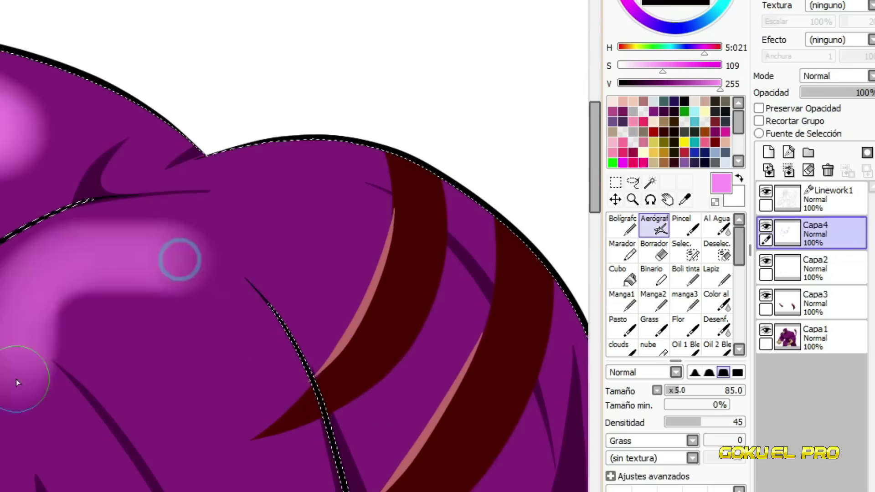
{"action": "scroll", "coordinate": [16, 379], "scroll_direction": "down", "scroll_amount": 3}
{"action": "scroll", "coordinate": [273, 273], "scroll_direction": "up", "scroll_amount": 3}
{"action": "left_click_drag", "start_coordinate": [357, 230], "coordinate": [455, 332]}
{"action": "scroll", "coordinate": [456, 332], "scroll_direction": "down", "scroll_amount": 2}
{"action": "scroll", "coordinate": [201, 283], "scroll_direction": "down", "scroll_amount": 3}
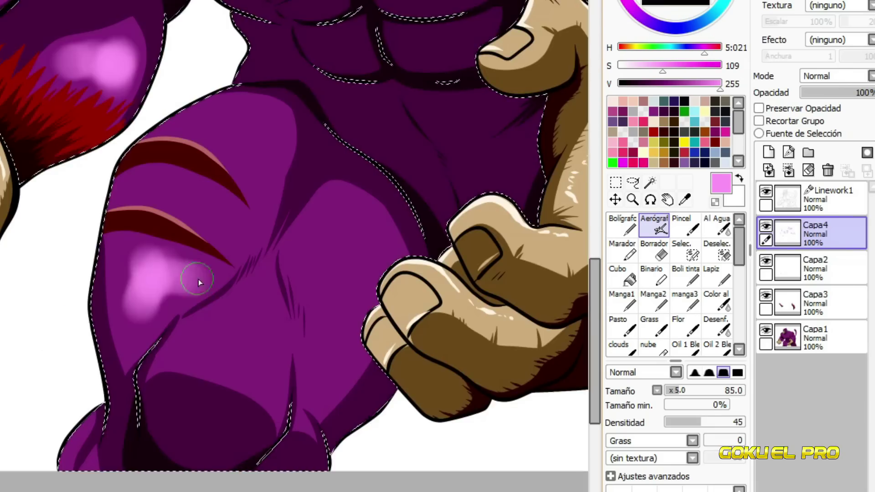
- Airbrush light pink highlights on the thigh muscles around the dark red stripes
{"action": "left_click_drag", "start_coordinate": [201, 282], "coordinate": [237, 346]}
{"action": "scroll", "coordinate": [287, 131], "scroll_direction": "up", "scroll_amount": 3}
{"action": "left_click_drag", "start_coordinate": [287, 131], "coordinate": [236, 91]}
{"action": "scroll", "coordinate": [405, 269], "scroll_direction": "down", "scroll_amount": 3}
- Soften the thigh highlights with the Desenf. blur brush at size 170 and density 37
{"action": "left_click", "coordinate": [716, 325]}
{"action": "scroll", "coordinate": [291, 255], "scroll_direction": "up", "scroll_amount": 4}
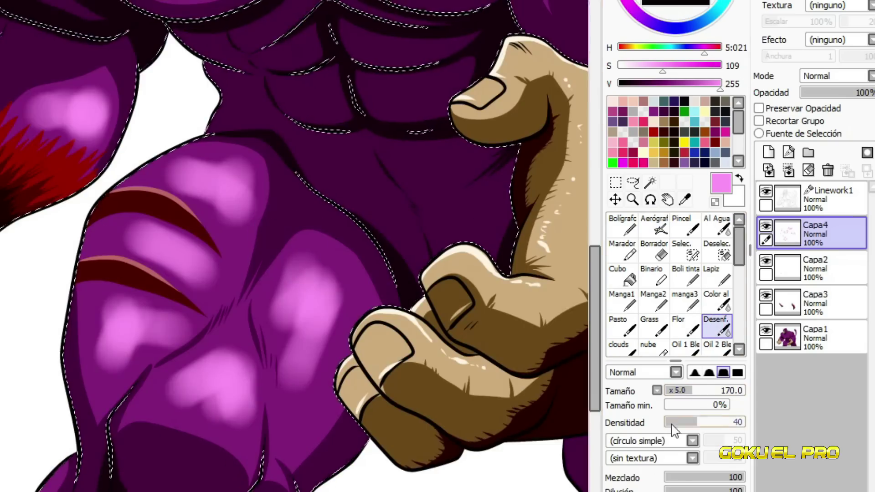
{"action": "mouse_move", "coordinate": [309, 348]}
{"action": "left_mouse_down"}
{"action": "mouse_move", "coordinate": [274, 467]}
{"action": "mouse_move", "coordinate": [397, 291]}
{"action": "left_mouse_up"}
{"action": "scroll", "coordinate": [152, 191], "scroll_direction": "down", "scroll_amount": 3}
{"action": "scroll", "coordinate": [279, 220], "scroll_direction": "up", "scroll_amount": 3}
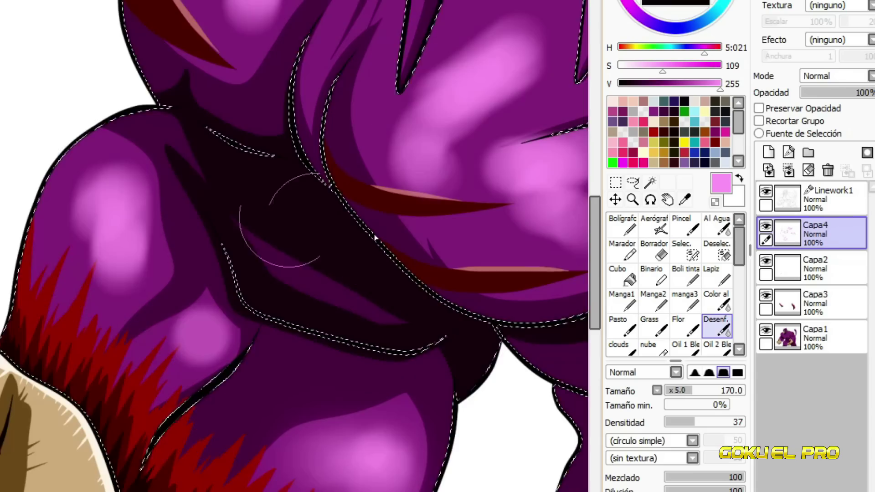
- Blur the pink highlights on the front arm, its shoulder and the first pectoral with the brush at size 110
{"action": "scroll", "coordinate": [173, 310], "scroll_direction": "down", "scroll_amount": 3}
{"action": "scroll", "coordinate": [303, 146], "scroll_direction": "up", "scroll_amount": 3}
{"action": "left_click_drag", "start_coordinate": [302, 146], "coordinate": [228, 322]}
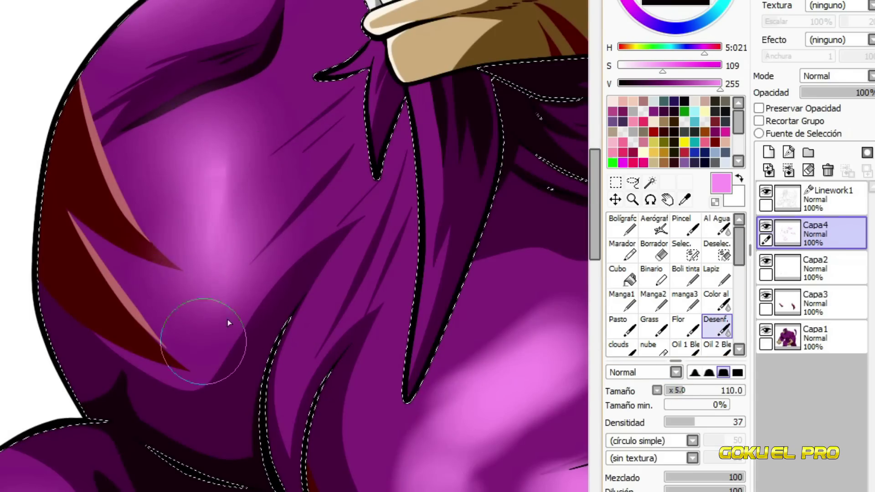
{"action": "scroll", "coordinate": [228, 322], "scroll_direction": "up", "scroll_amount": 2}
{"action": "mouse_move", "coordinate": [212, 394]}
{"action": "left_mouse_down"}
{"action": "mouse_move", "coordinate": [380, 341]}
{"action": "mouse_move", "coordinate": [500, 484]}
{"action": "left_mouse_up"}
{"action": "scroll", "coordinate": [383, 271], "scroll_direction": "down", "scroll_amount": 3}
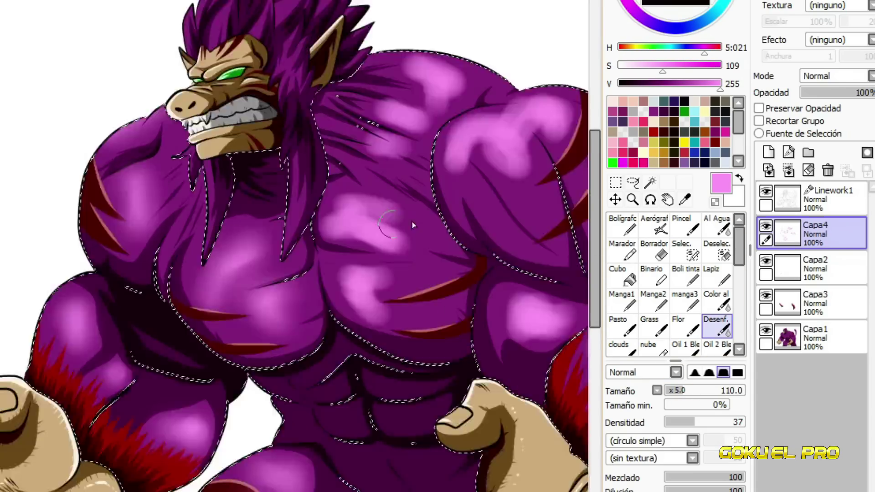
- Blend the pink highlights on the second pectoral and the upper back with the size 110 blur brush
{"action": "scroll", "coordinate": [412, 221], "scroll_direction": "up", "scroll_amount": 3}
{"action": "left_click_drag", "start_coordinate": [214, 255], "coordinate": [293, 147]}
{"action": "scroll", "coordinate": [293, 147], "scroll_direction": "down", "scroll_amount": 2}
{"action": "scroll", "coordinate": [356, 172], "scroll_direction": "up", "scroll_amount": 2}
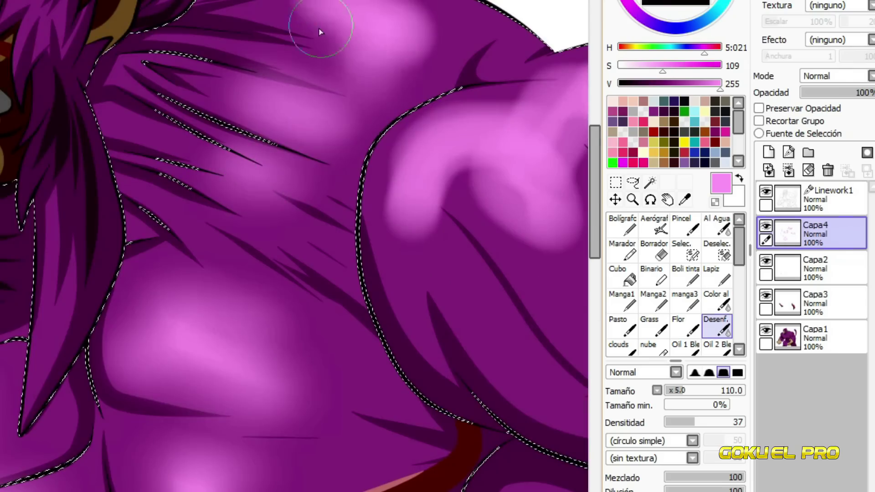
- Enlarge the blur brush to 170 and soften the highlights on the large shoulder, upper arm and forearm
{"action": "scroll", "coordinate": [313, 23], "scroll_direction": "down", "scroll_amount": 1}
{"action": "key", "text": "]"}
{"action": "key", "text": "]"}
{"action": "key", "text": "]"}
{"action": "scroll", "coordinate": [332, 108], "scroll_direction": "up", "scroll_amount": 2}
{"action": "scroll", "coordinate": [490, 175], "scroll_direction": "down", "scroll_amount": 3}
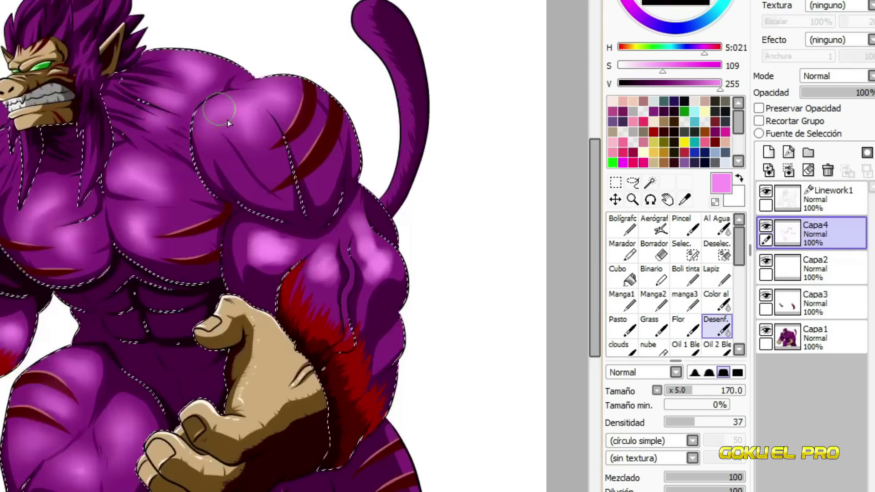
{"action": "scroll", "coordinate": [121, 270], "scroll_direction": "up", "scroll_amount": 3}
{"action": "scroll", "coordinate": [245, 224], "scroll_direction": "down", "scroll_amount": 4}
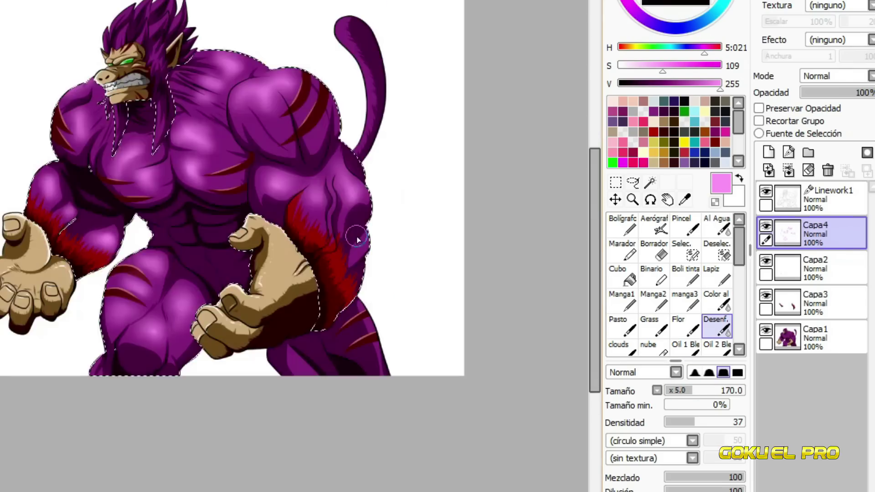
{"action": "scroll", "coordinate": [317, 81], "scroll_direction": "up", "scroll_amount": 2}
{"action": "scroll", "coordinate": [279, 25], "scroll_direction": "up", "scroll_amount": 2}
- Clear the selection and draw a spiky black mane outline behind the head down to the upper back on Linework1
{"action": "left_click", "coordinate": [834, 198]}
{"action": "scroll", "coordinate": [182, 137], "scroll_direction": "down", "scroll_amount": 2}
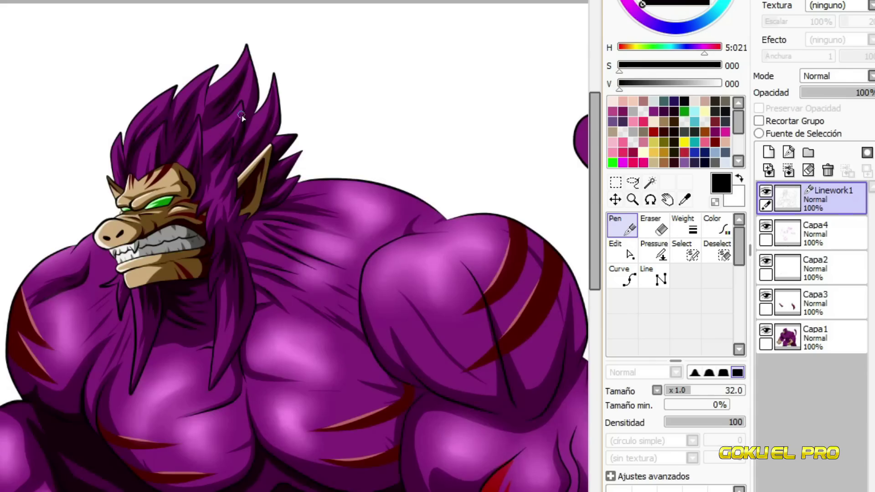
{"action": "scroll", "coordinate": [66, 56], "scroll_direction": "up", "scroll_amount": 4}
{"action": "scroll", "coordinate": [426, 268], "scroll_direction": "down", "scroll_amount": 1}
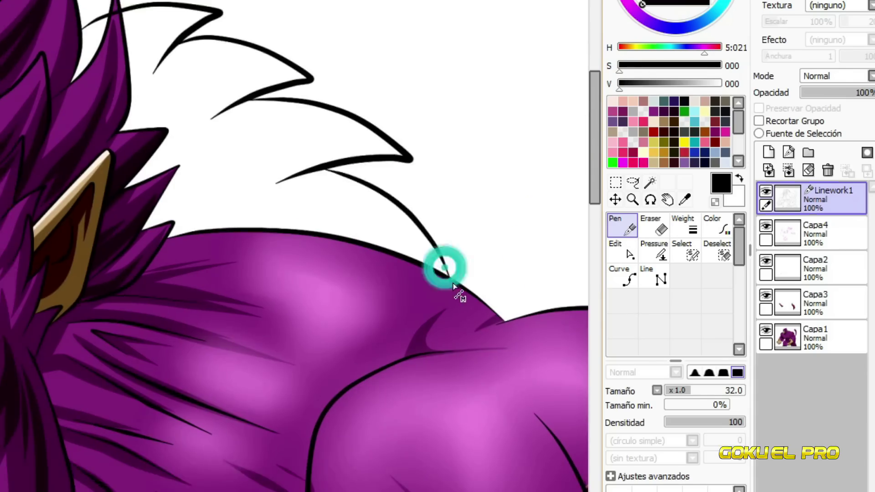
{"action": "scroll", "coordinate": [207, 211], "scroll_direction": "up", "scroll_amount": 3}
{"action": "key", "text": "ctrl"}
{"action": "scroll", "coordinate": [249, 173], "scroll_direction": "down", "scroll_amount": 3}
- Select the new mane area with the magic wand and fill in its narrow corners with the Select brush at size 3.5
{"action": "left_click", "coordinate": [649, 183]}
{"action": "scroll", "coordinate": [199, 204], "scroll_direction": "up", "scroll_amount": 3}
{"action": "left_click", "coordinate": [199, 203]}
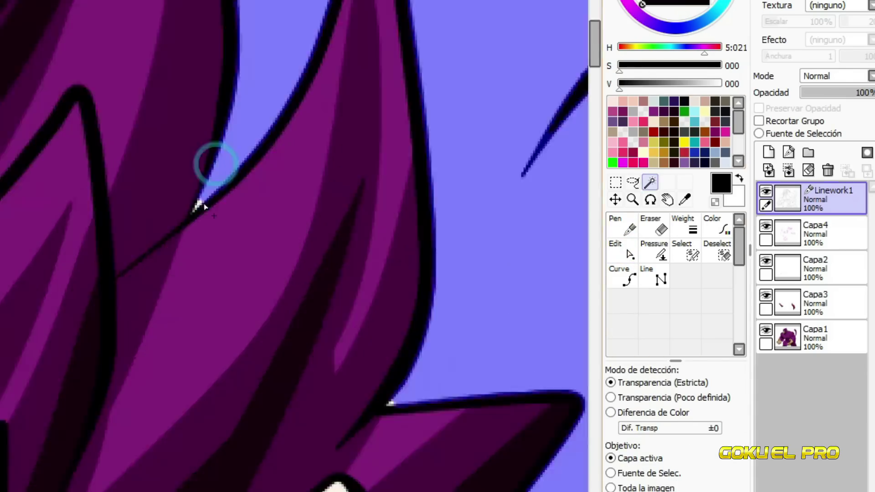
{"action": "scroll", "coordinate": [183, 218], "scroll_direction": "up", "scroll_amount": 2}
{"action": "scroll", "coordinate": [147, 149], "scroll_direction": "down", "scroll_amount": 3}
{"action": "scroll", "coordinate": [146, 149], "scroll_direction": "up", "scroll_amount": 3}
{"action": "key", "text": "s"}
{"action": "scroll", "coordinate": [272, 294], "scroll_direction": "down", "scroll_amount": 5}
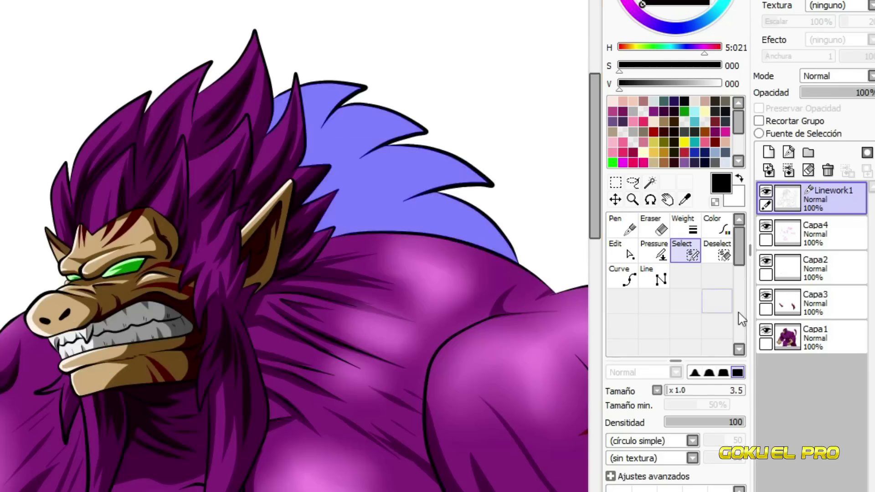
- Fill the selected mane with purple on Capa1 and paint dark purple shadows on its spikes with the Bolígrafo brush at size 45
{"action": "left_click", "coordinate": [811, 337]}
{"action": "key", "text": "n"}
{"action": "left_click", "coordinate": [358, 162], "text": "alt"}
{"action": "scroll", "coordinate": [357, 162], "scroll_direction": "up", "scroll_amount": 4}
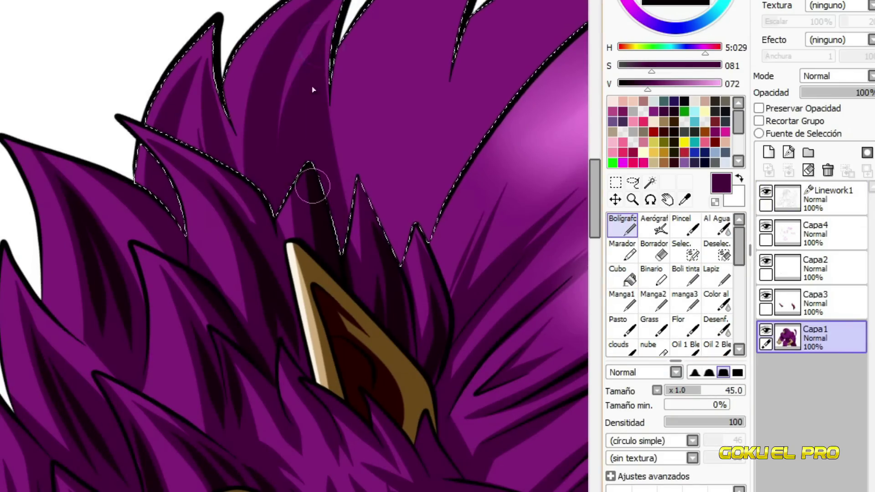
{"action": "scroll", "coordinate": [312, 187], "scroll_direction": "right", "scroll_amount": 3}
{"action": "scroll", "coordinate": [261, 29], "scroll_direction": "right", "scroll_amount": 4}
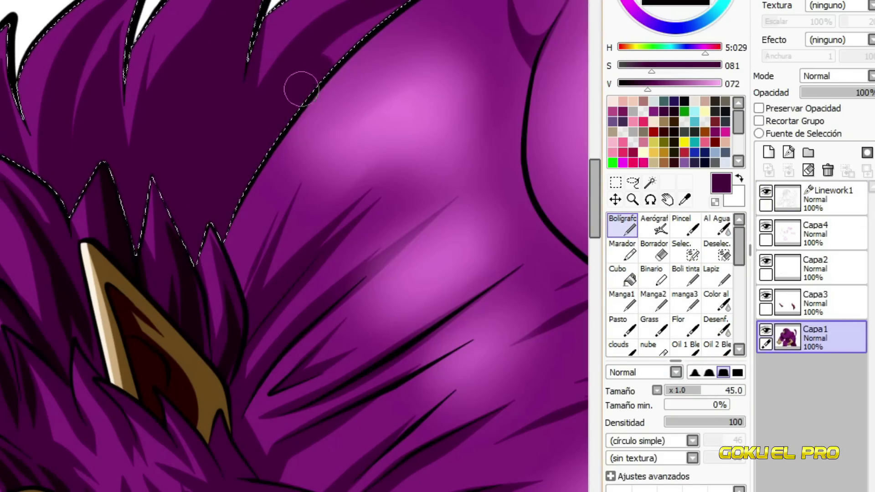
- Sample the near-black purple and paint the deepest shadows along the base of the mane's spikes
{"action": "left_click", "coordinate": [144, 324], "text": "alt"}
{"action": "left_click_drag", "start_coordinate": [227, 251], "coordinate": [183, 5]}
{"action": "scroll", "coordinate": [390, 18], "scroll_direction": "left", "scroll_amount": 3}
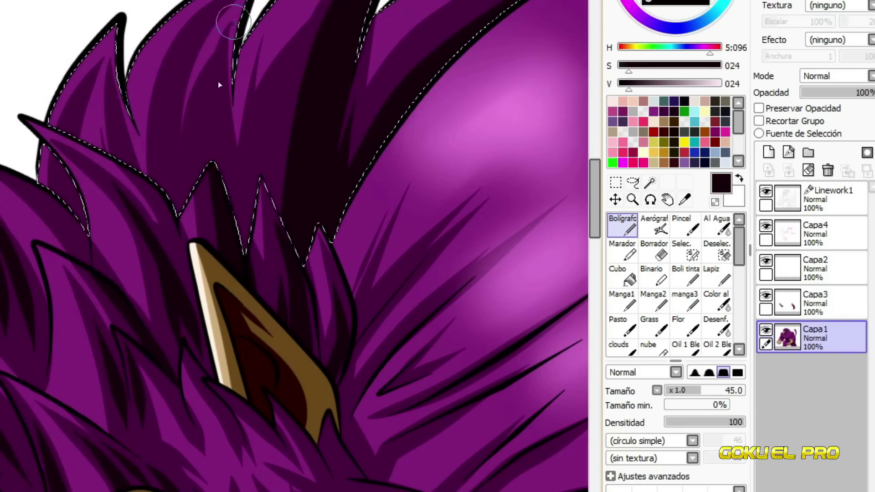
{"action": "scroll", "coordinate": [286, 165], "scroll_direction": "down", "scroll_amount": 3}
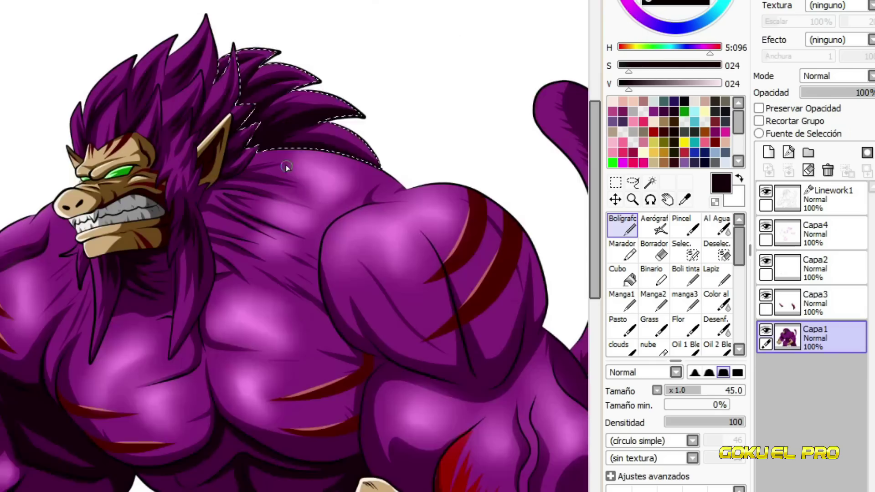
{"action": "scroll", "coordinate": [160, 53], "scroll_direction": "down", "scroll_amount": 3}
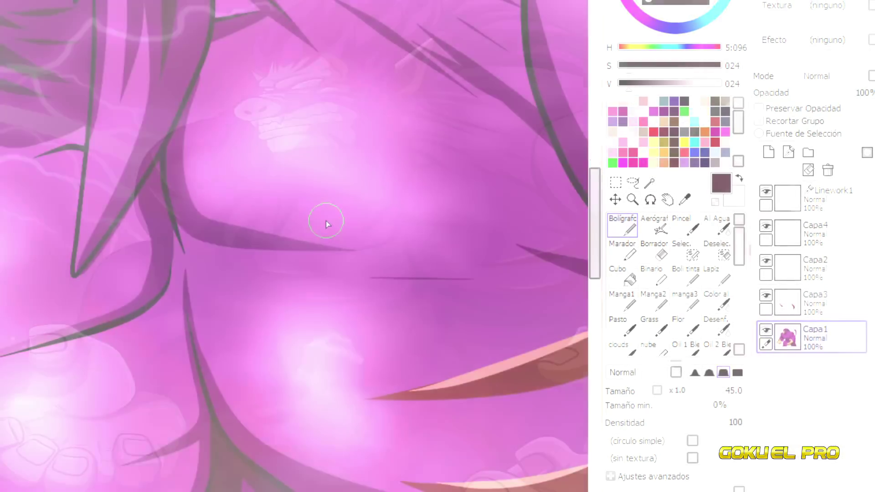